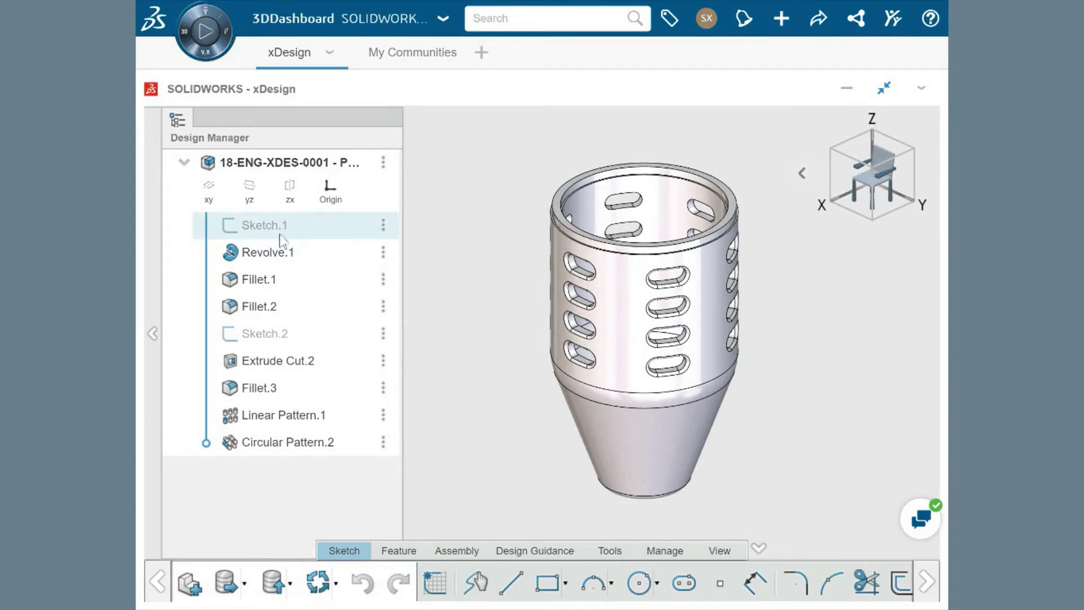
# Roll the history back to Extrude Cut.2 and suppress Fillet.2
pyautogui.click(264, 449)
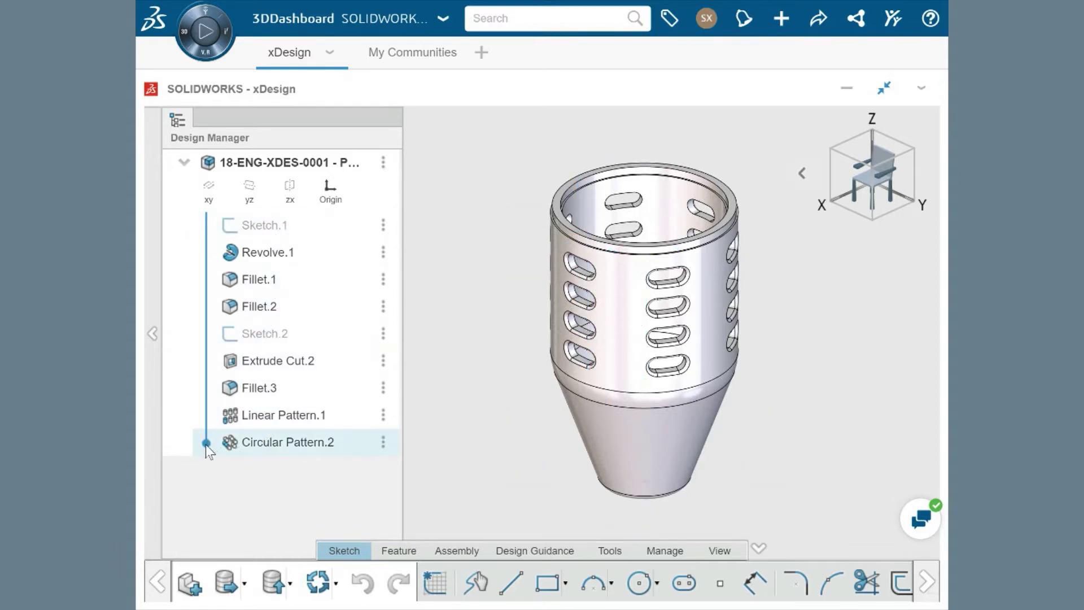
pyautogui.moveTo(206, 442); pyautogui.dragTo(211, 356)
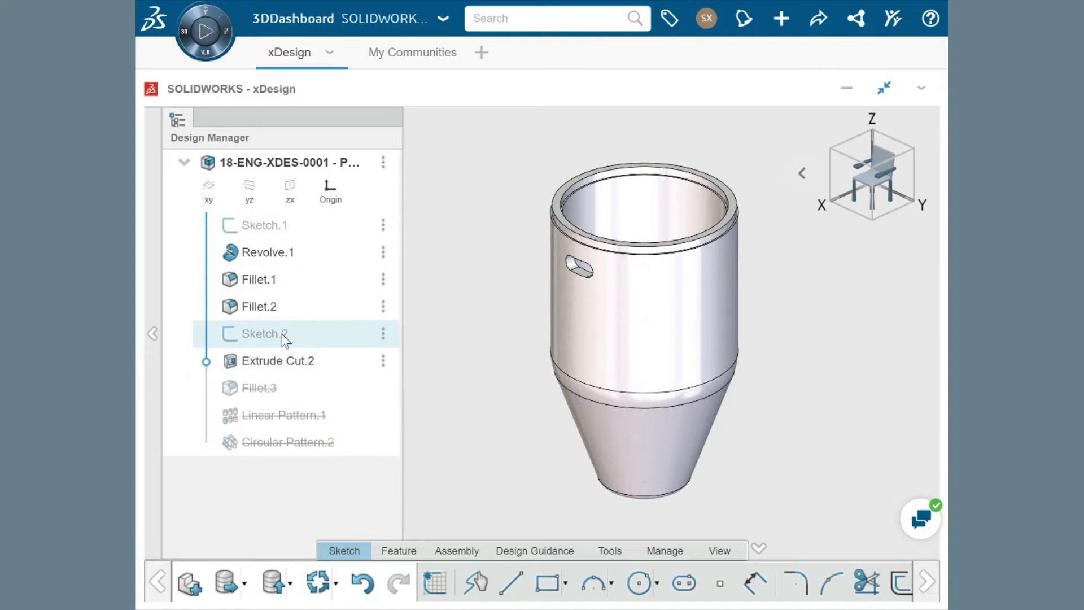
pyautogui.click(383, 305)
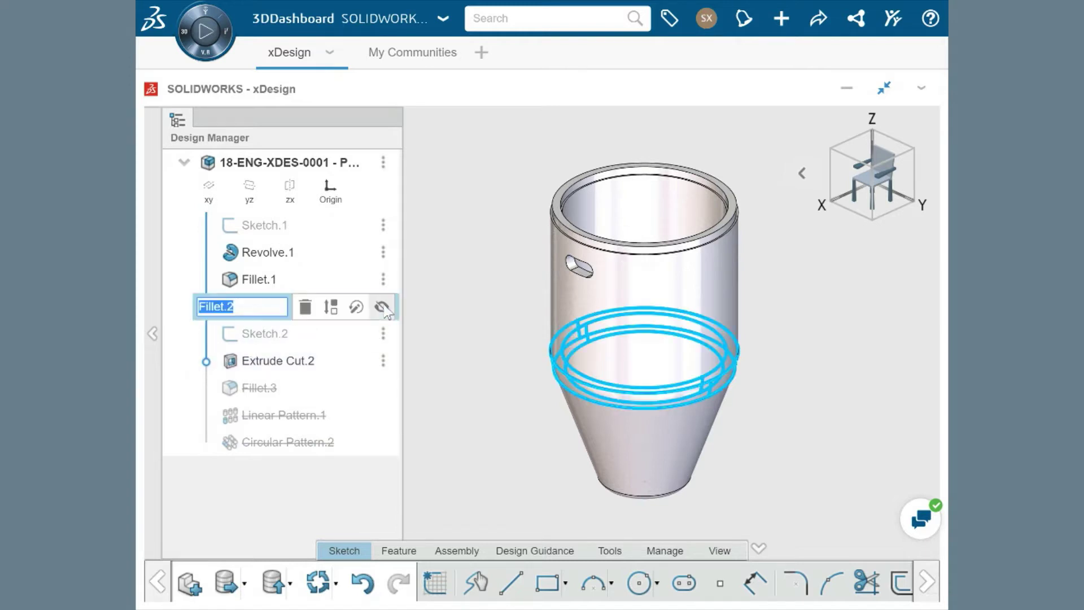
pyautogui.click(332, 307)
# Change Sketch.2's 10 mm slot dimension to 15 and roll the history forward to the end
pyautogui.doubleClick(284, 333)
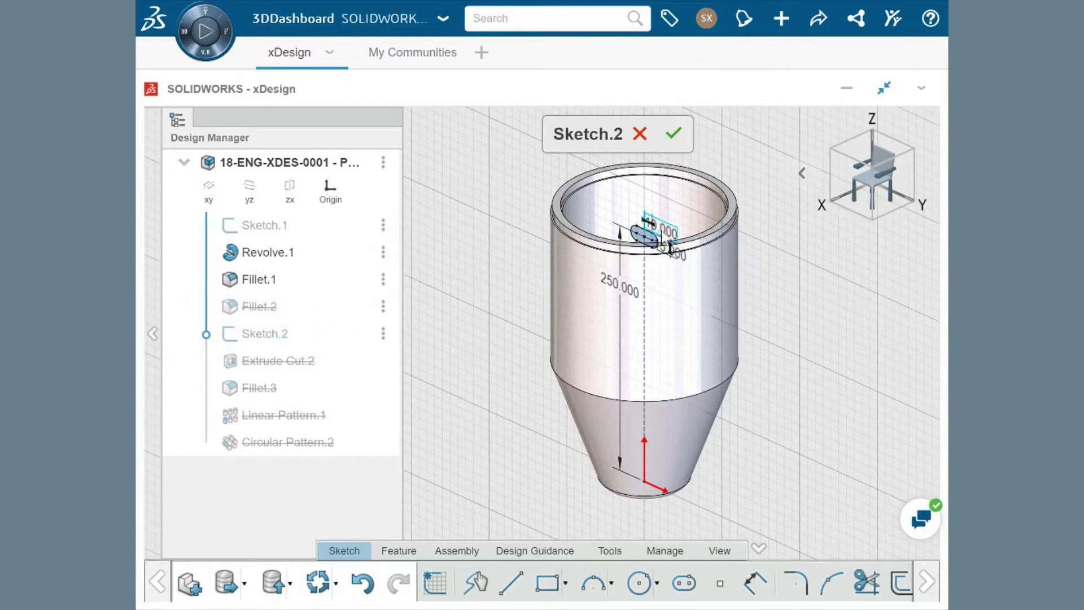
pyautogui.doubleClick(661, 231)
pyautogui.write('15')
pyautogui.press('Return')
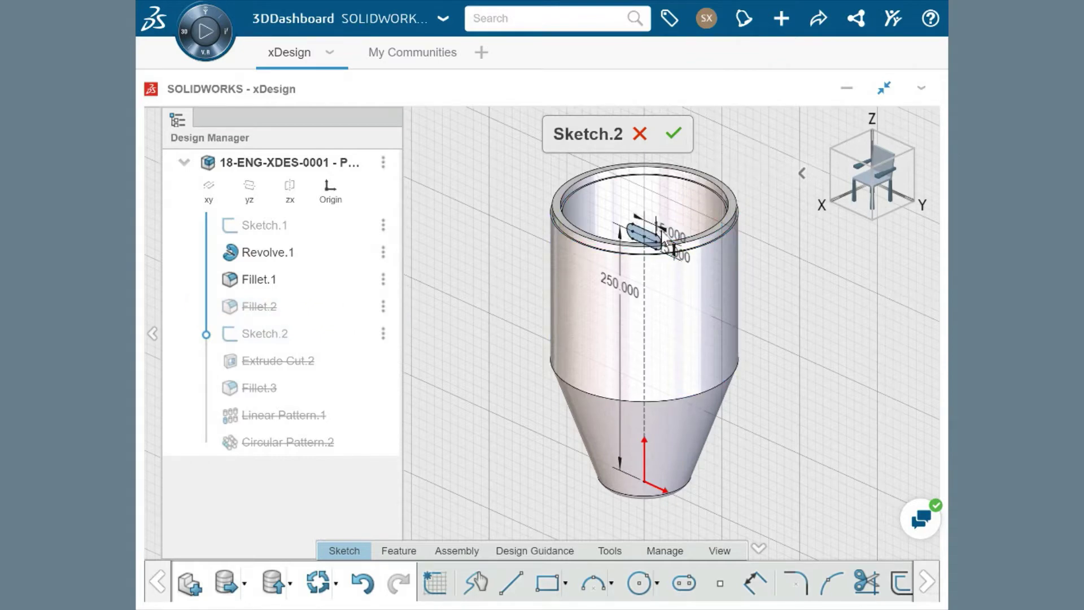
pyautogui.click(673, 134)
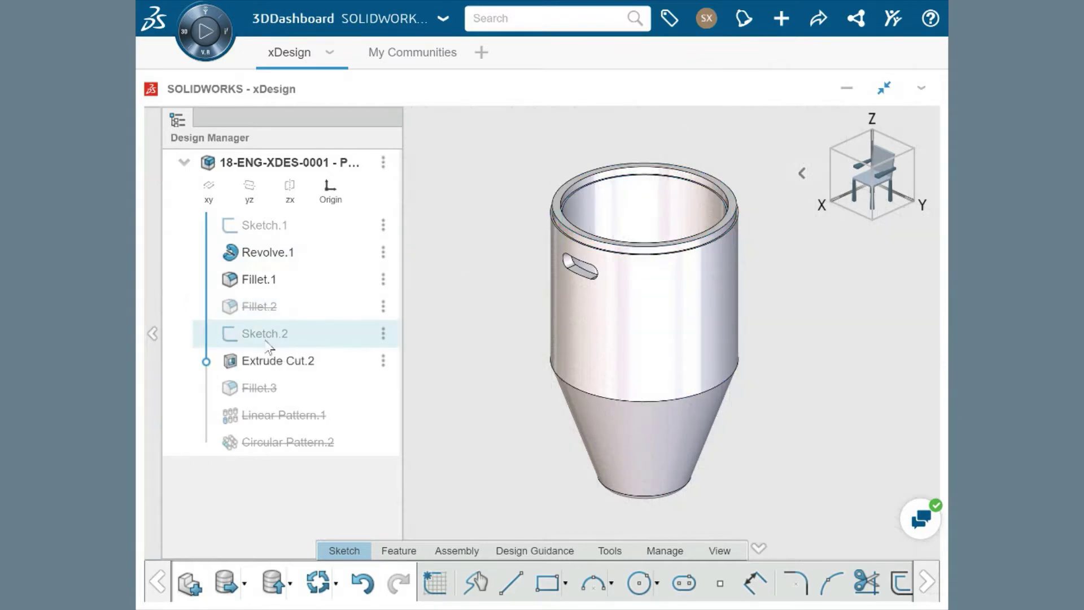
pyautogui.moveTo(206, 361); pyautogui.dragTo(207, 443)
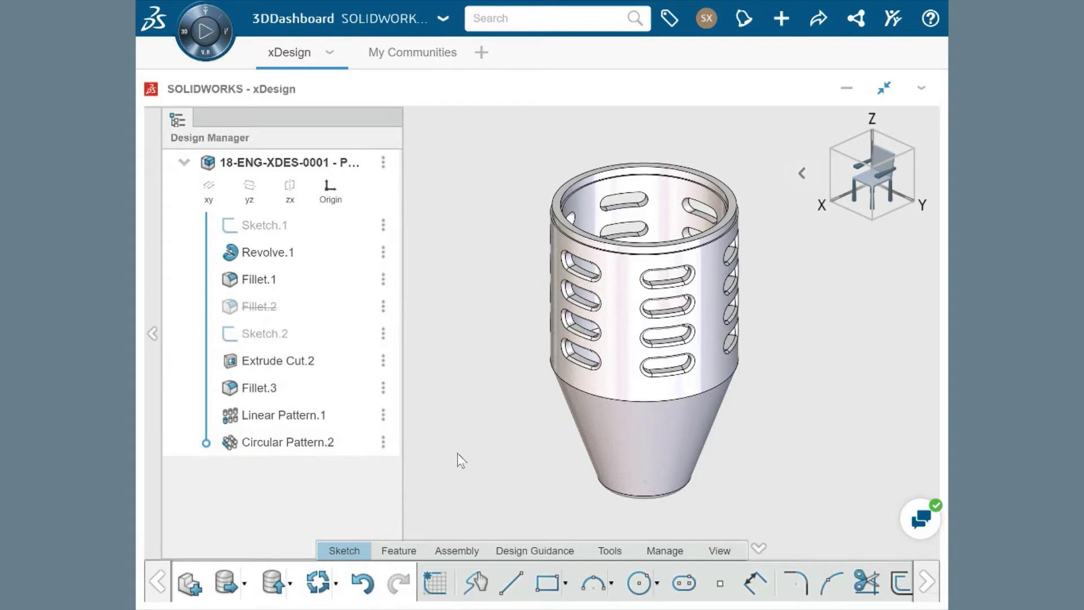
# Show the Feature tools and scroll the toolbar to reveal Chamfer and Shell
pyautogui.click(398, 551)
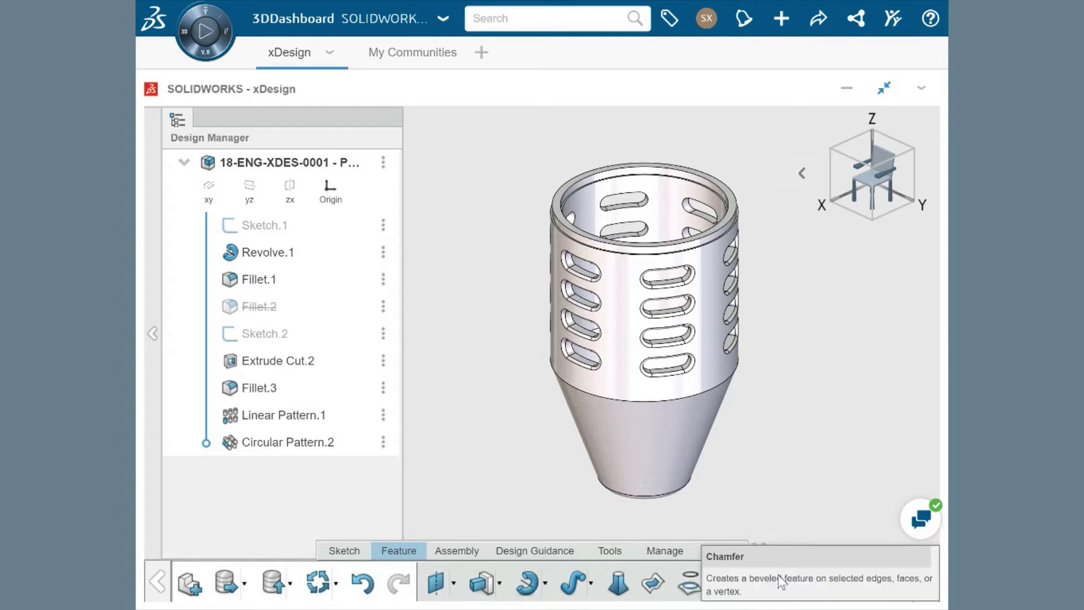
pyautogui.click(932, 581)
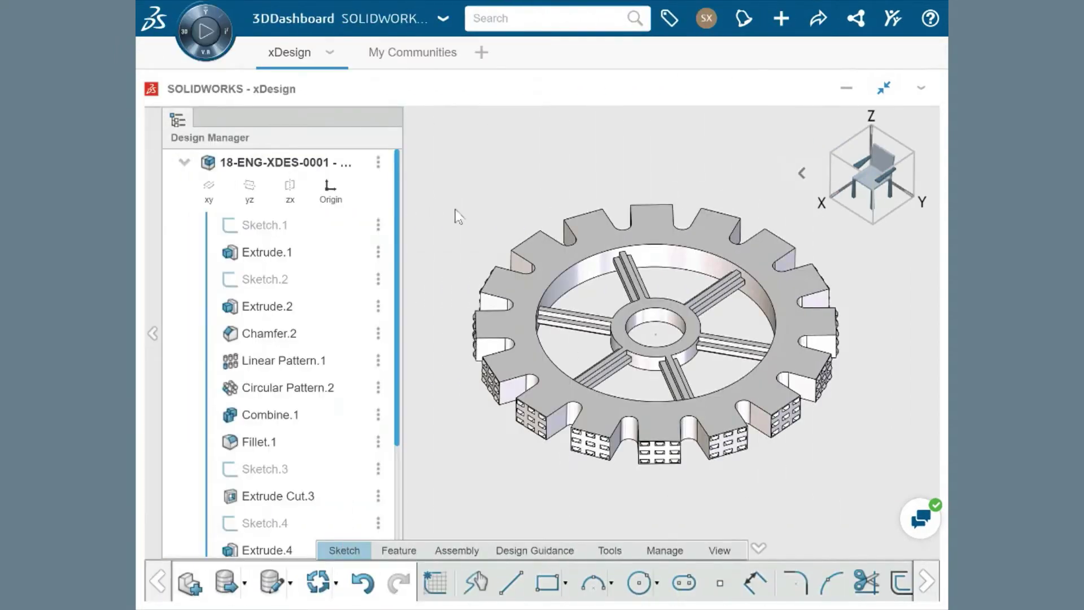
# Roll the gear's feature history back from Fillet.2 to Linear Pattern.1
pyautogui.scroll(-5, 395, 330)
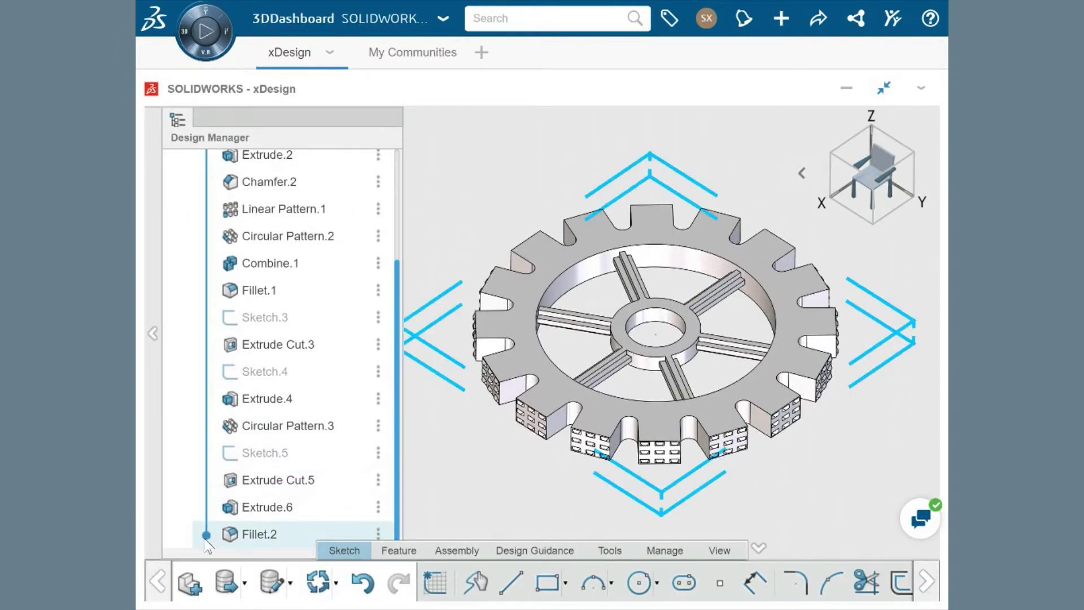
pyautogui.moveTo(208, 542)
pyautogui.mouseDown()
pyautogui.moveTo(206, 209)
pyautogui.moveTo(207, 541)
pyautogui.mouseUp()
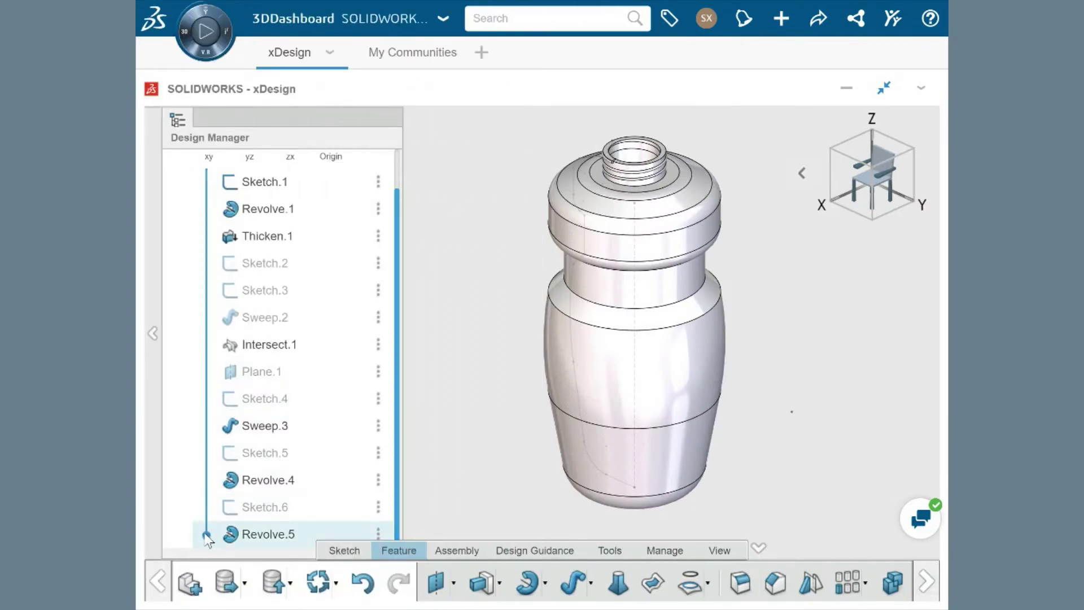
# Roll the bottle back to Revolve.1 and review its revolve settings
pyautogui.moveTo(207, 535); pyautogui.dragTo(207, 222)
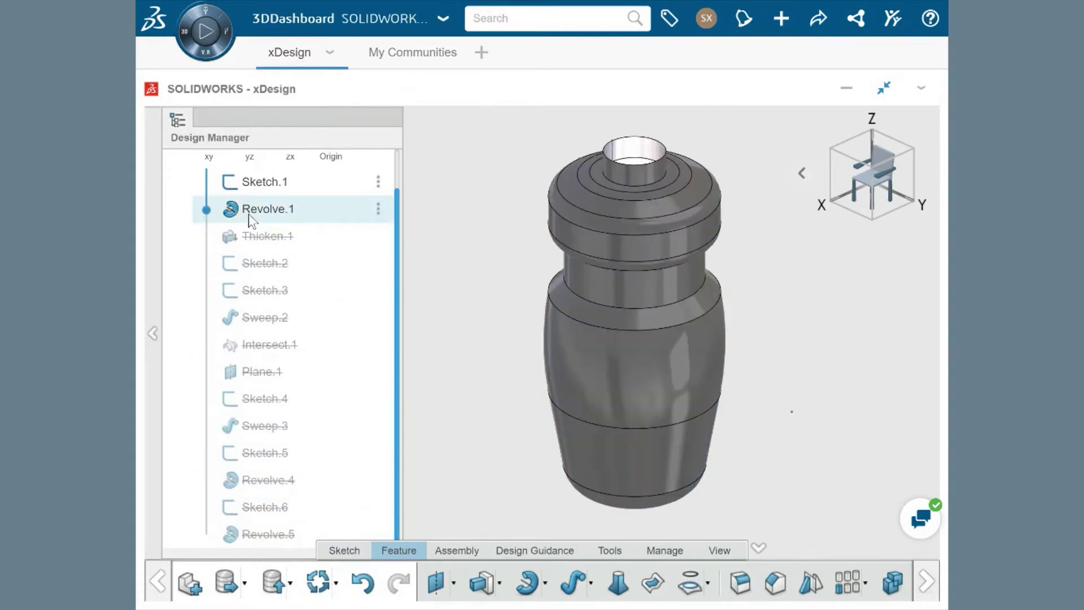
pyautogui.doubleClick(267, 217)
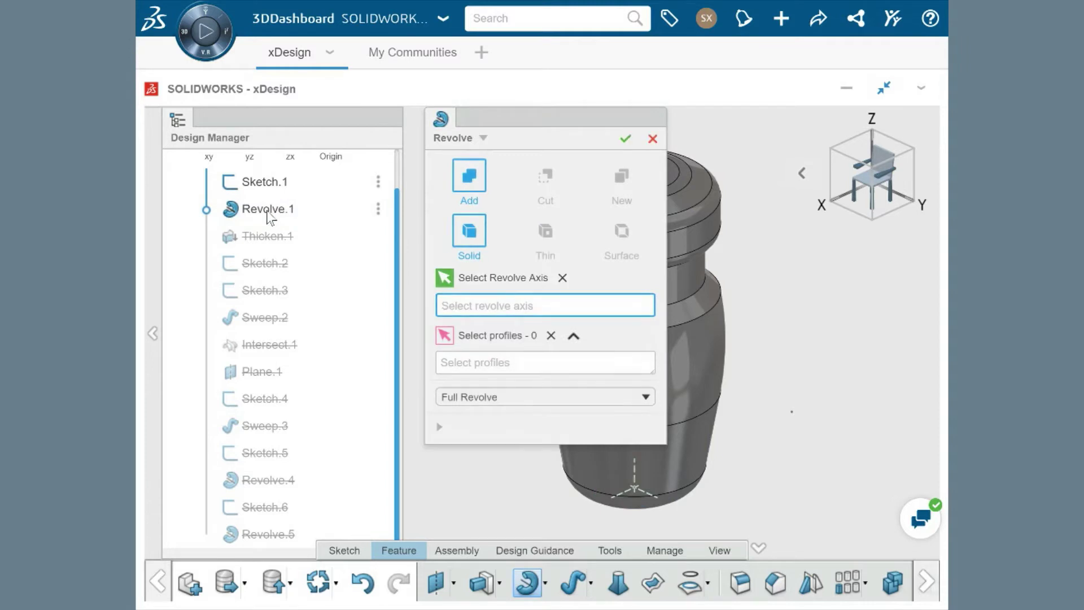
pyautogui.moveTo(760, 309); pyautogui.dragTo(883, 312, button='middle')
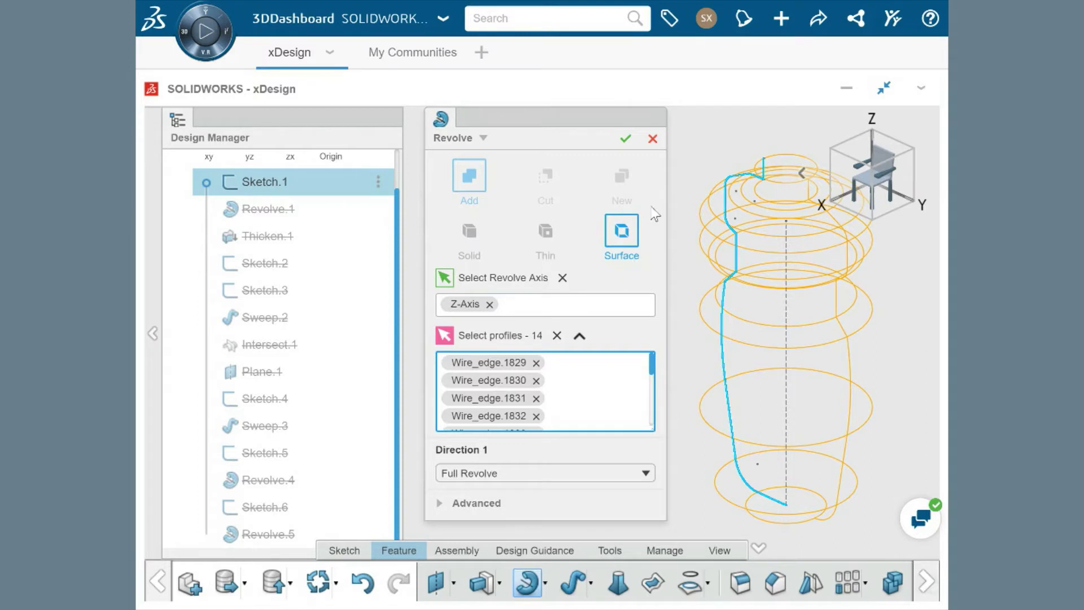
pyautogui.click(653, 138)
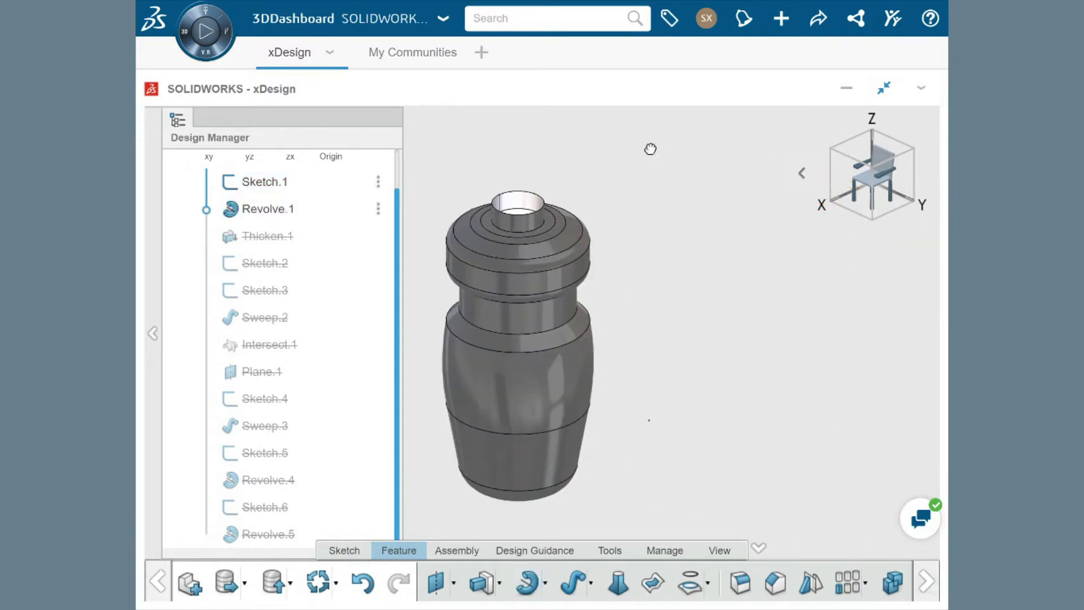
# Pan the bottle across the view and scroll the feature toolbar for more tools
pyautogui.moveTo(721, 262); pyautogui.dragTo(812, 244, button='middle')
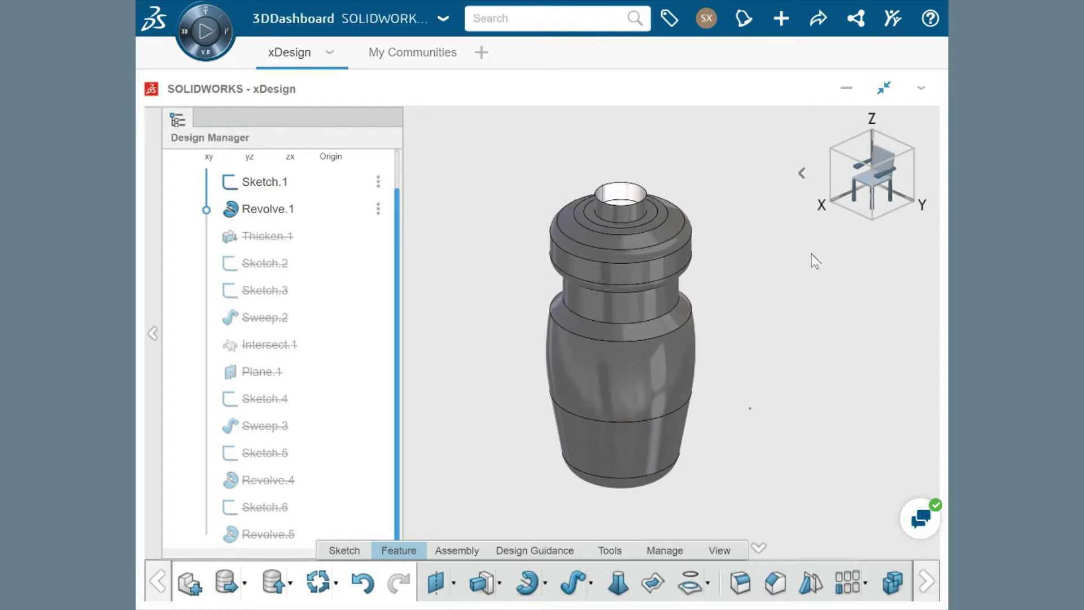
pyautogui.click(926, 580)
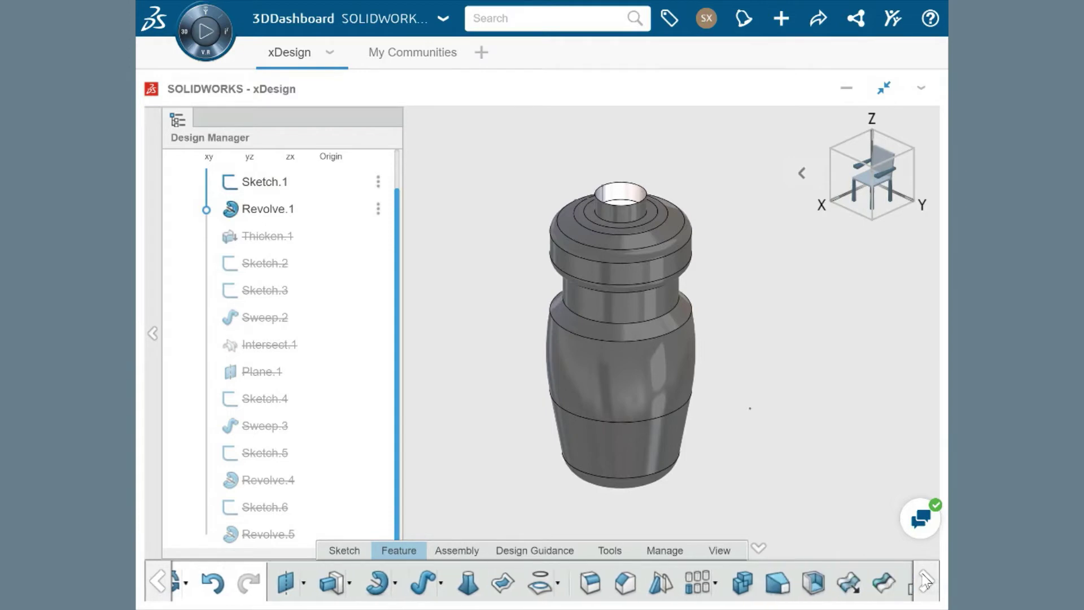
pyautogui.click(926, 580)
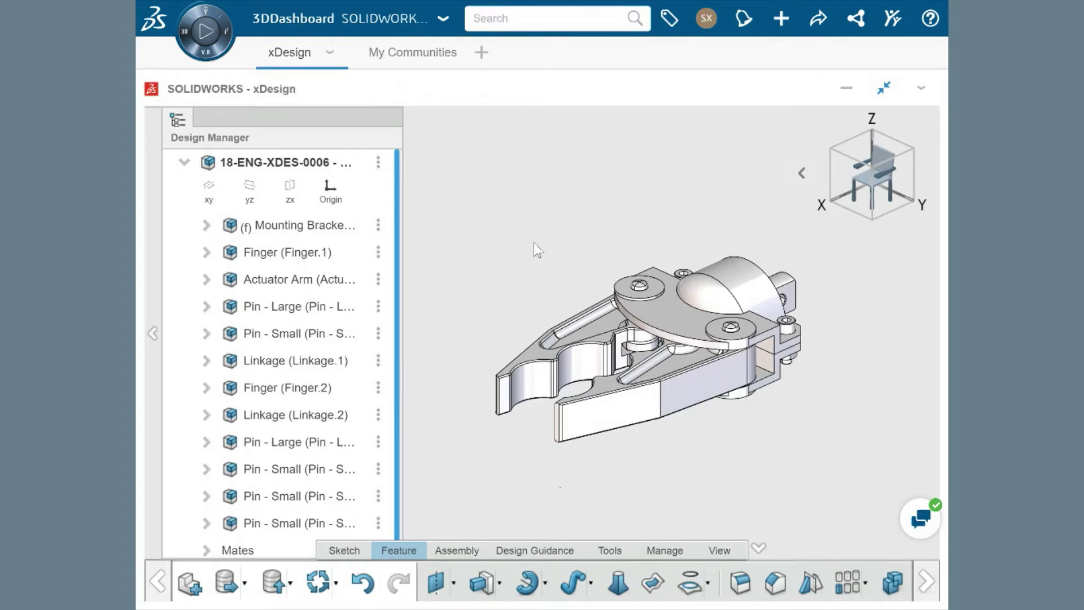
# Insert another Finger instance beside the gripper and swing the lower finger to widen the jaws
pyautogui.moveTo(302, 388); pyautogui.dragTo(384, 340)
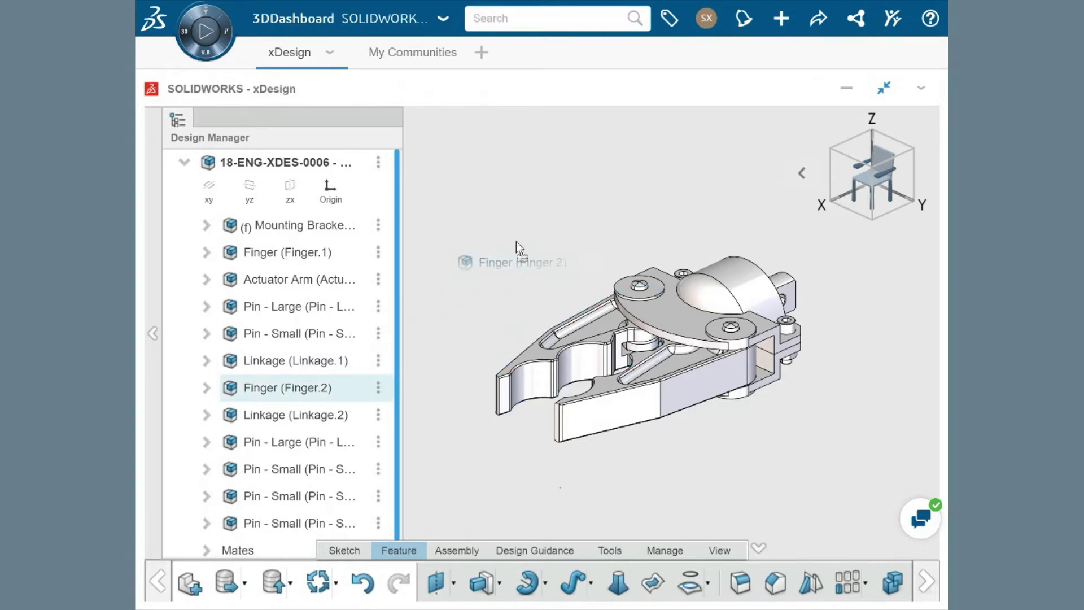
pyautogui.moveTo(516, 241); pyautogui.dragTo(481, 141)
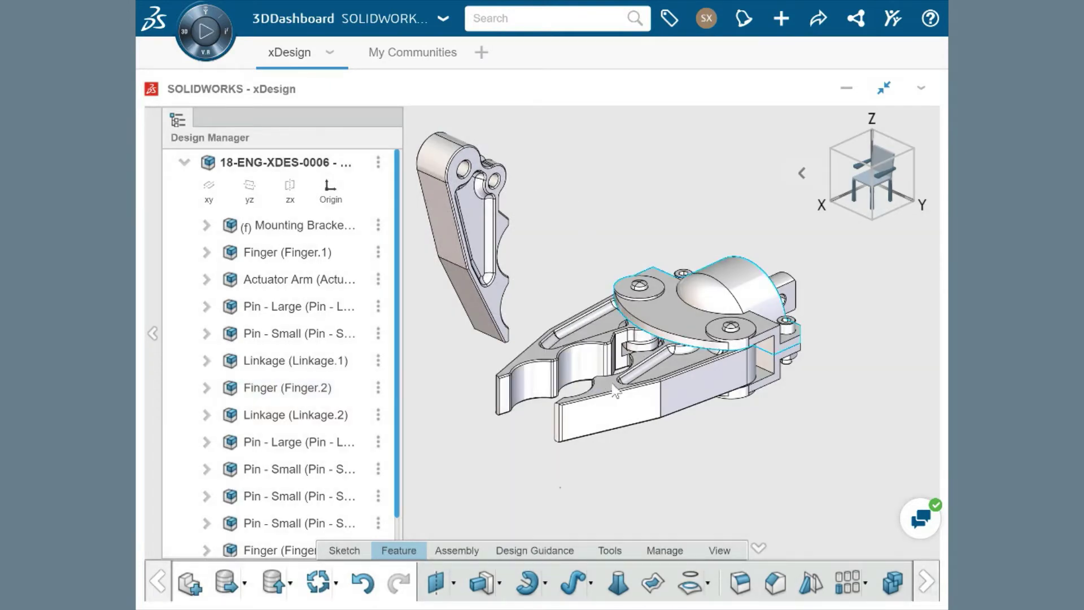
pyautogui.moveTo(616, 391)
pyautogui.mouseDown()
pyautogui.moveTo(704, 408)
pyautogui.moveTo(617, 401)
pyautogui.mouseUp()
# Expand the assembly's Mates list in the Design Manager
pyautogui.scroll(-1, 384, 485)
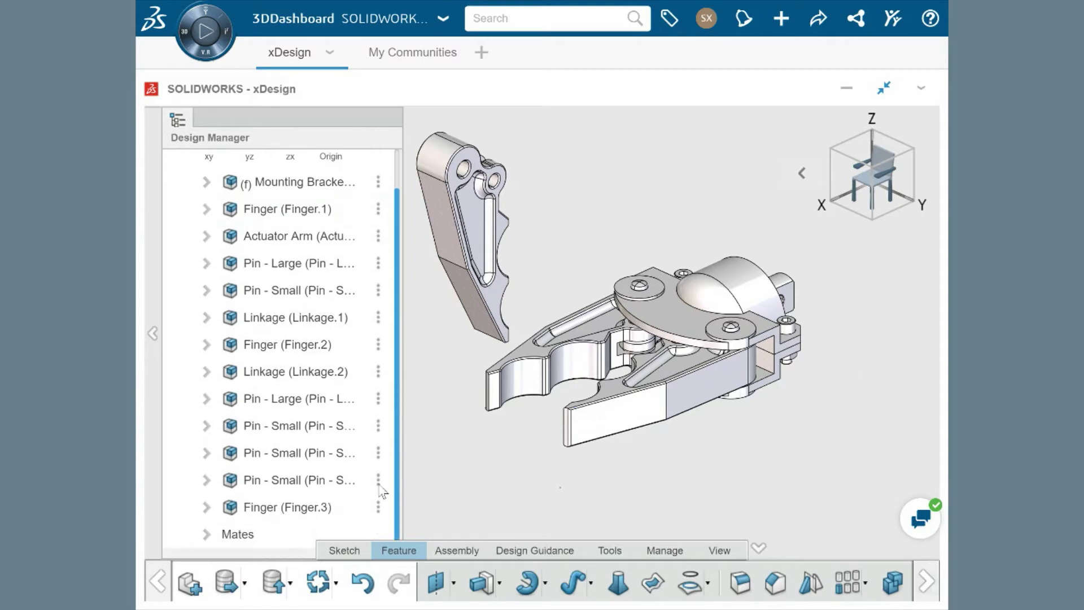
pyautogui.click(207, 534)
pyautogui.scroll(-10, 205, 533)
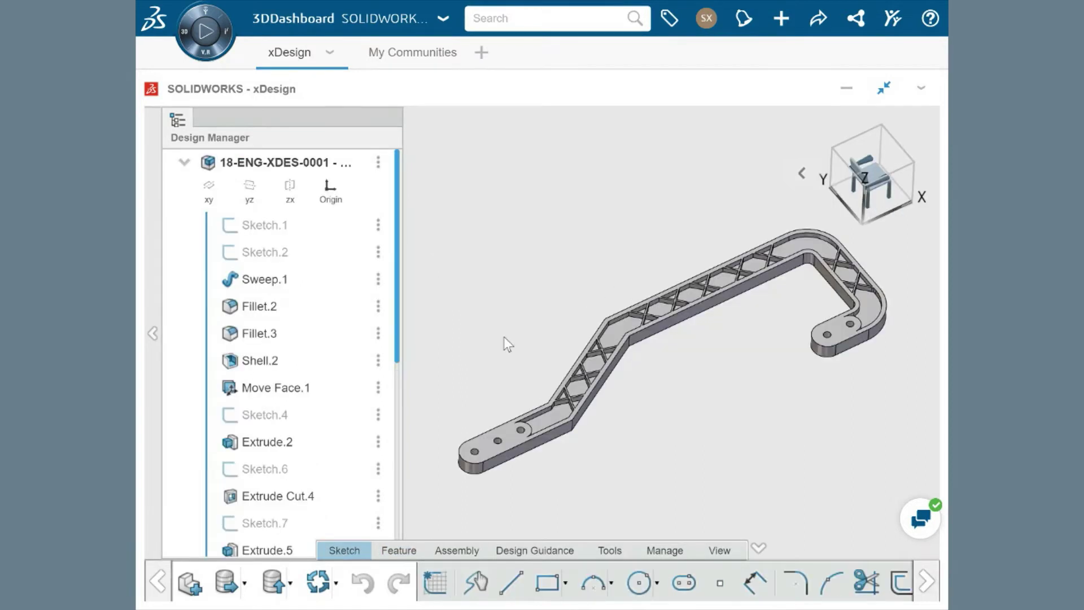
pyautogui.moveTo(504, 338); pyautogui.dragTo(477, 311, button='middle')
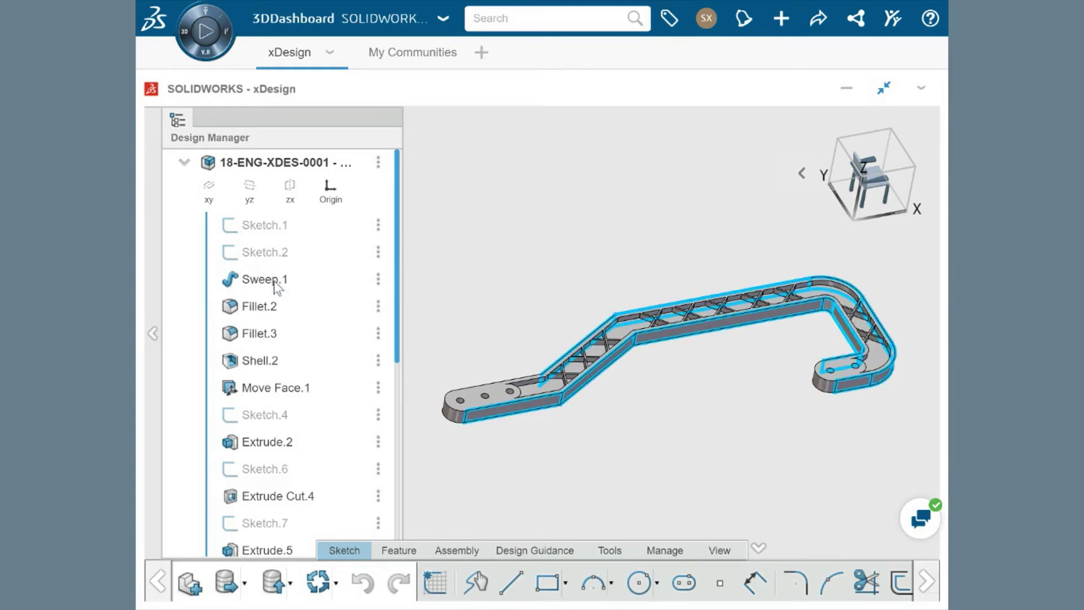
# Change Sketch.1's 150 mm straight-span dimension to 180 mm and exit the sketch
pyautogui.click(265, 225)
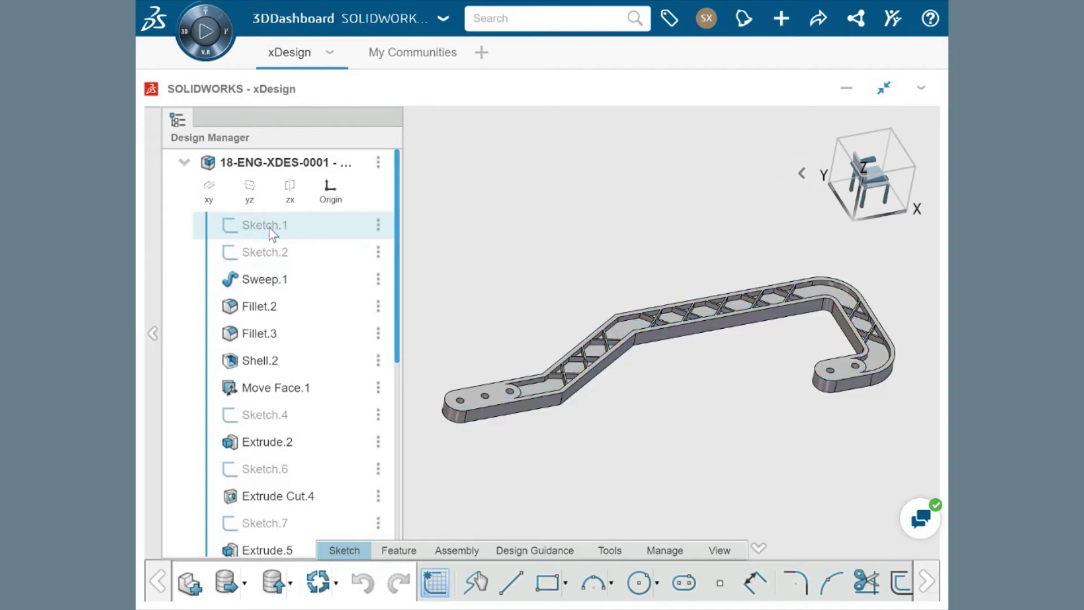
pyautogui.doubleClick(270, 226)
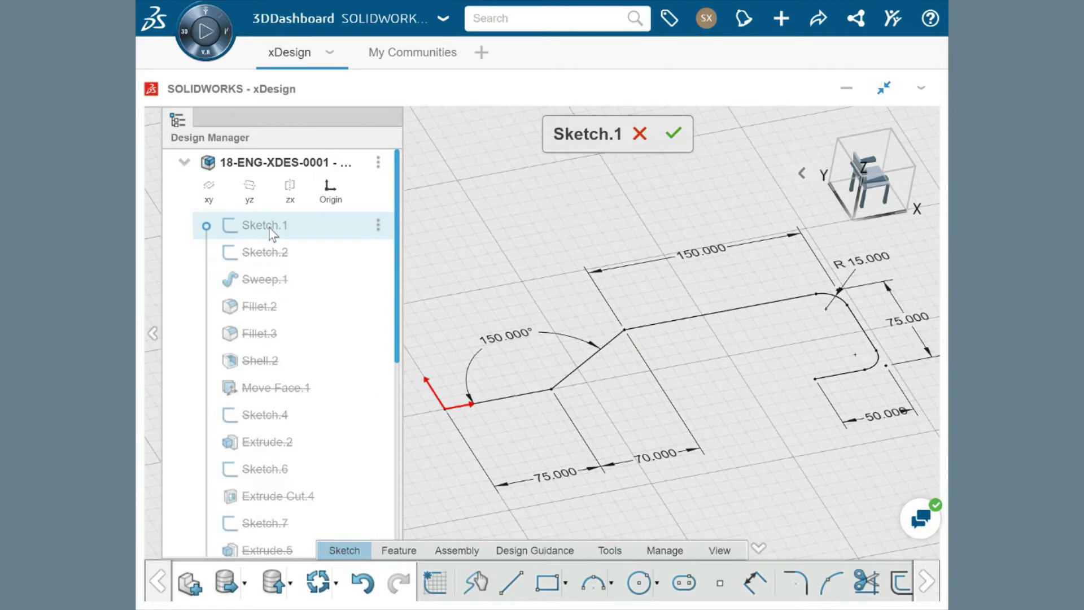
pyautogui.doubleClick(701, 254)
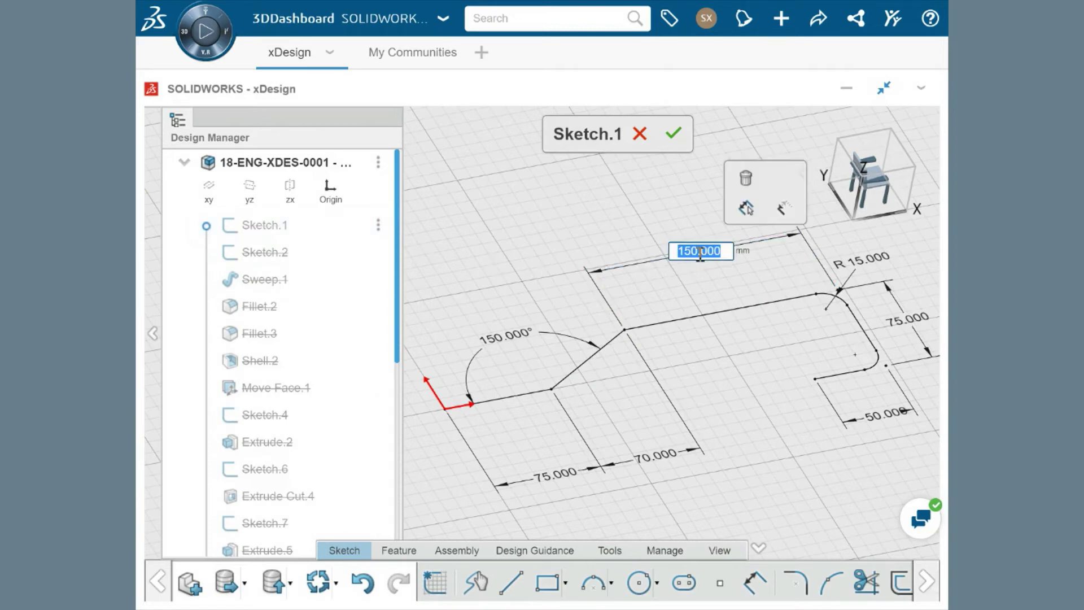
pyautogui.write('180')
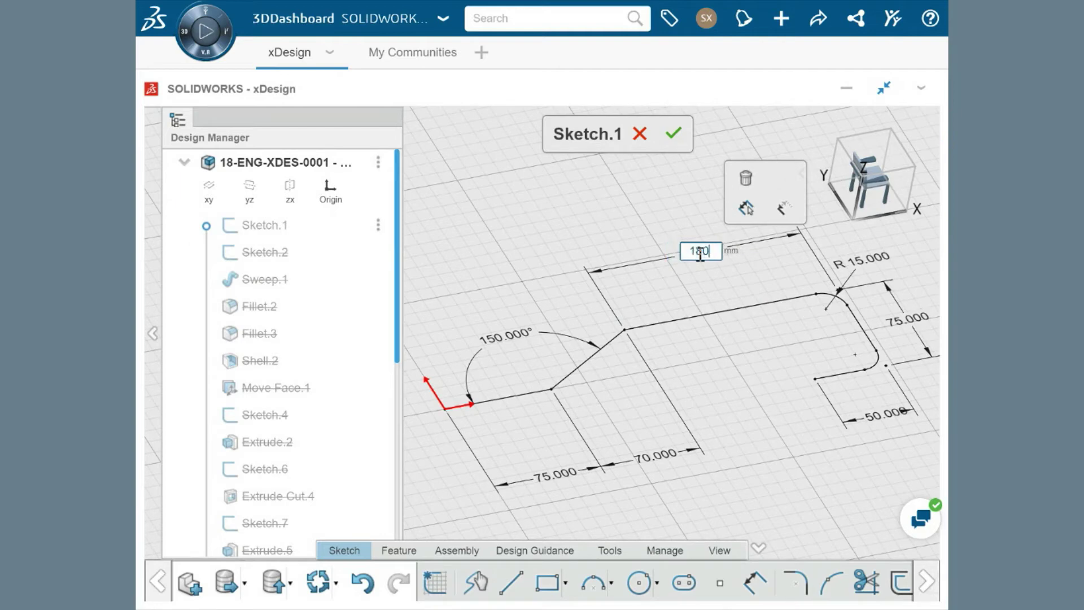
pyautogui.press('Return')
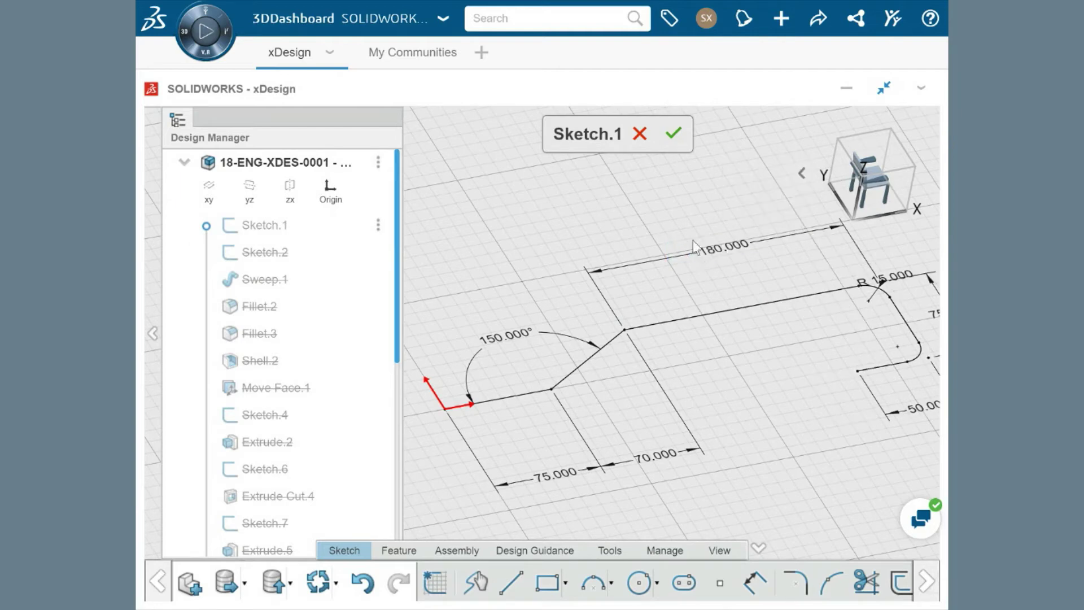
pyautogui.click(674, 134)
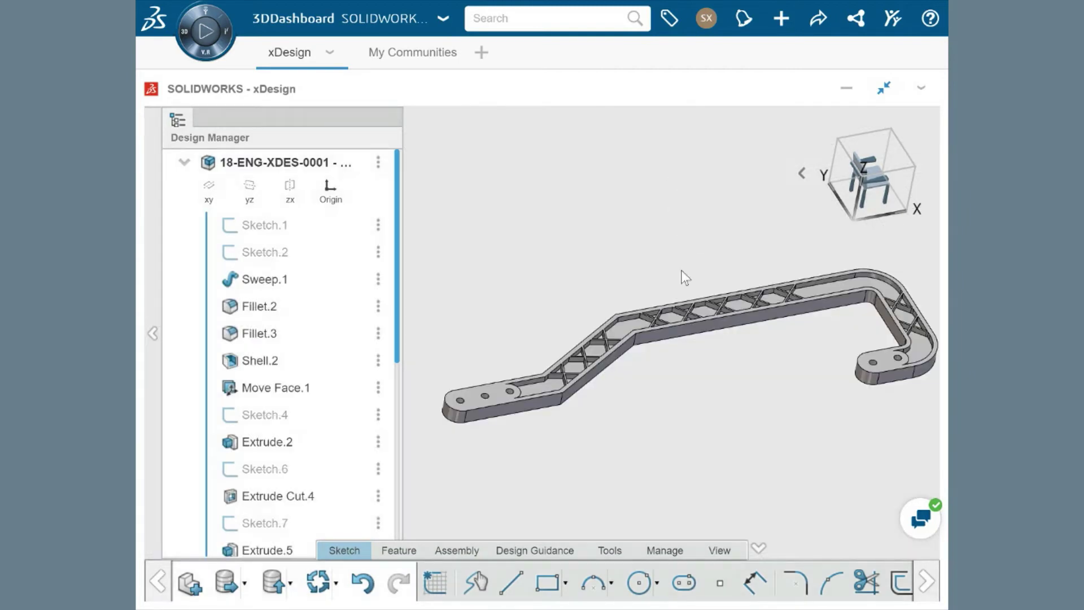
# View the bracket from above and roll the history back to Sweep.1
pyautogui.moveTo(680, 272); pyautogui.dragTo(692, 377, button='middle')
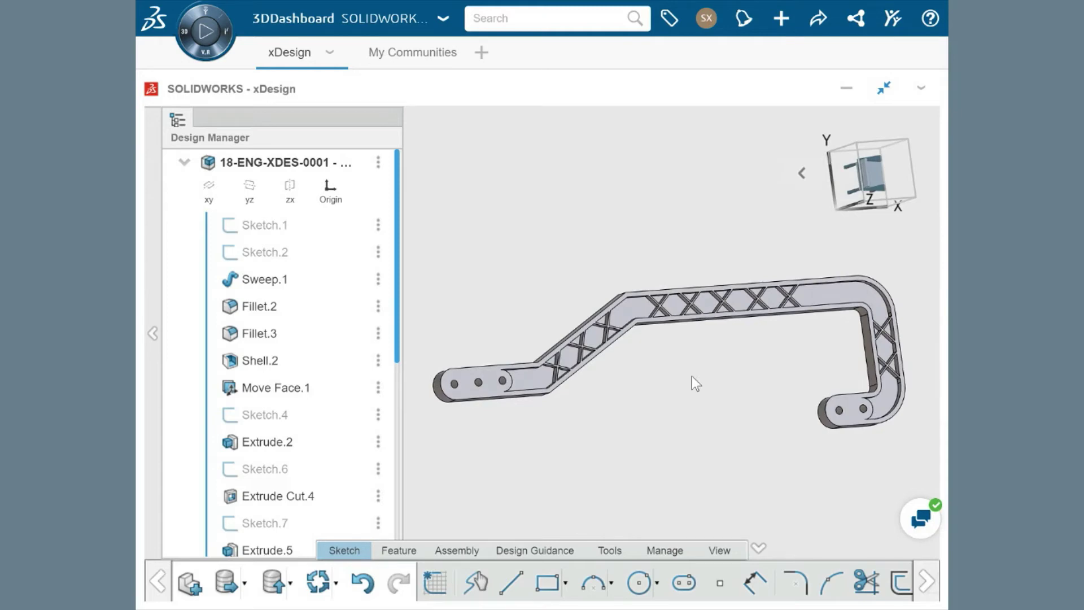
pyautogui.scroll(-6, 285, 401)
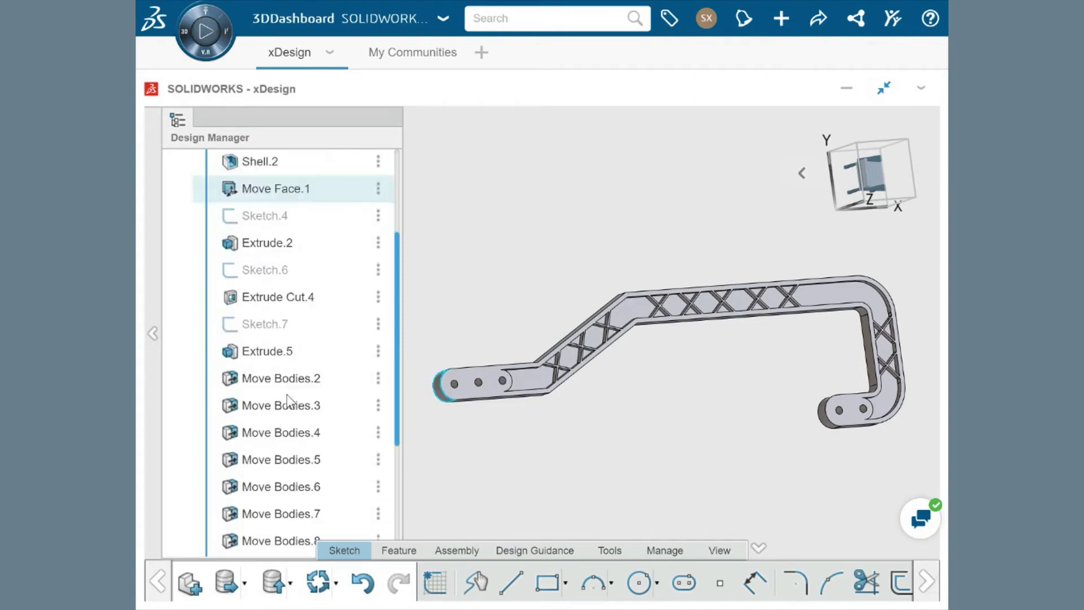
pyautogui.moveTo(206, 535); pyautogui.dragTo(215, 279)
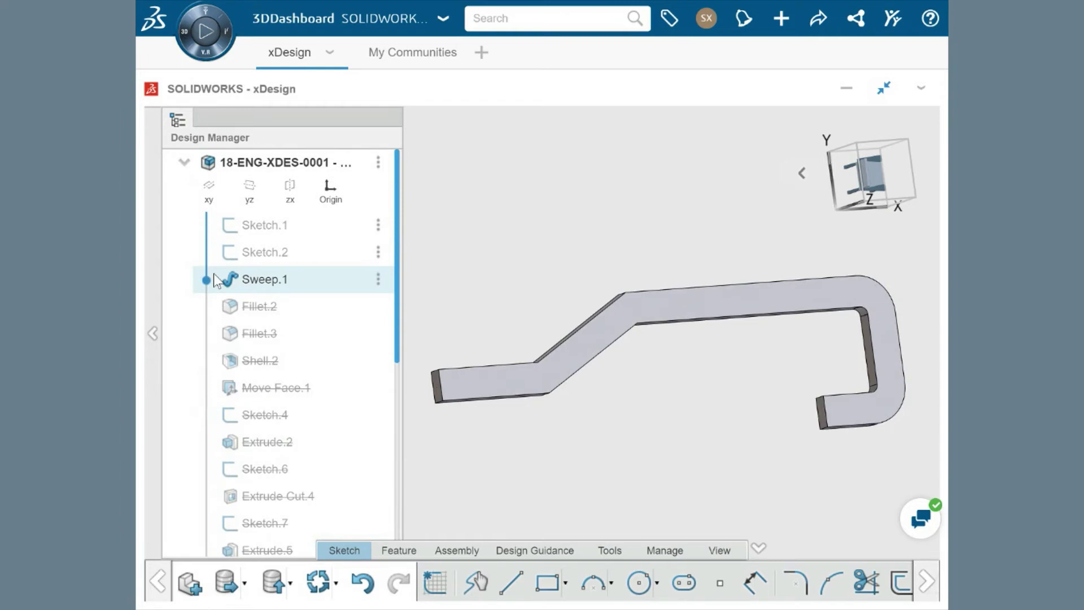
# Replay the history through fillets, shell, face move, mounting holes and X supports, then reopen Sketch.1
pyautogui.moveTo(206, 288); pyautogui.dragTo(205, 340)
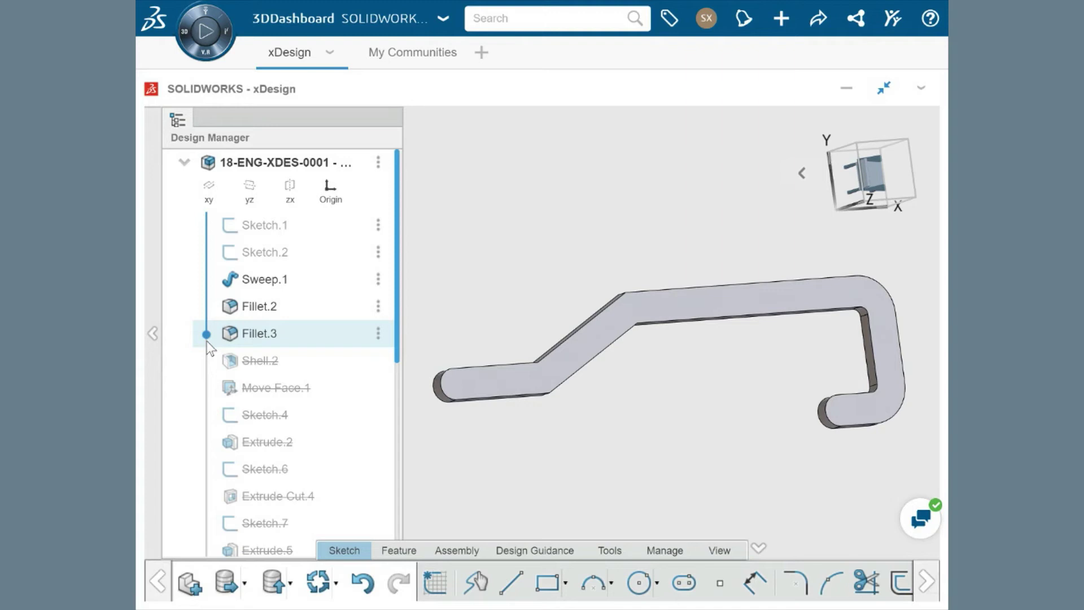
pyautogui.moveTo(205, 341); pyautogui.dragTo(210, 393)
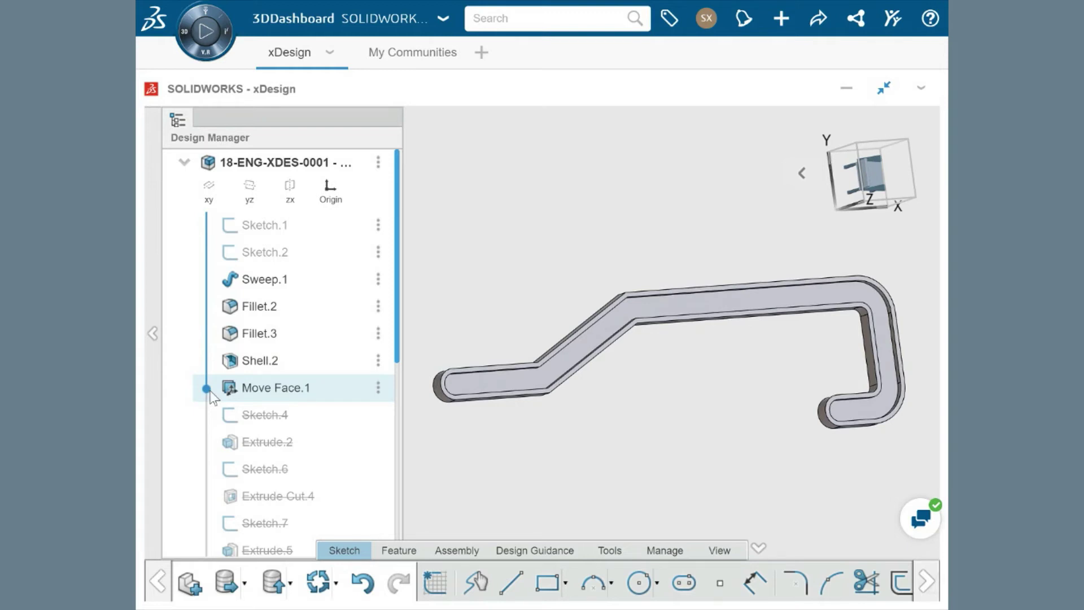
pyautogui.moveTo(211, 395); pyautogui.dragTo(210, 501)
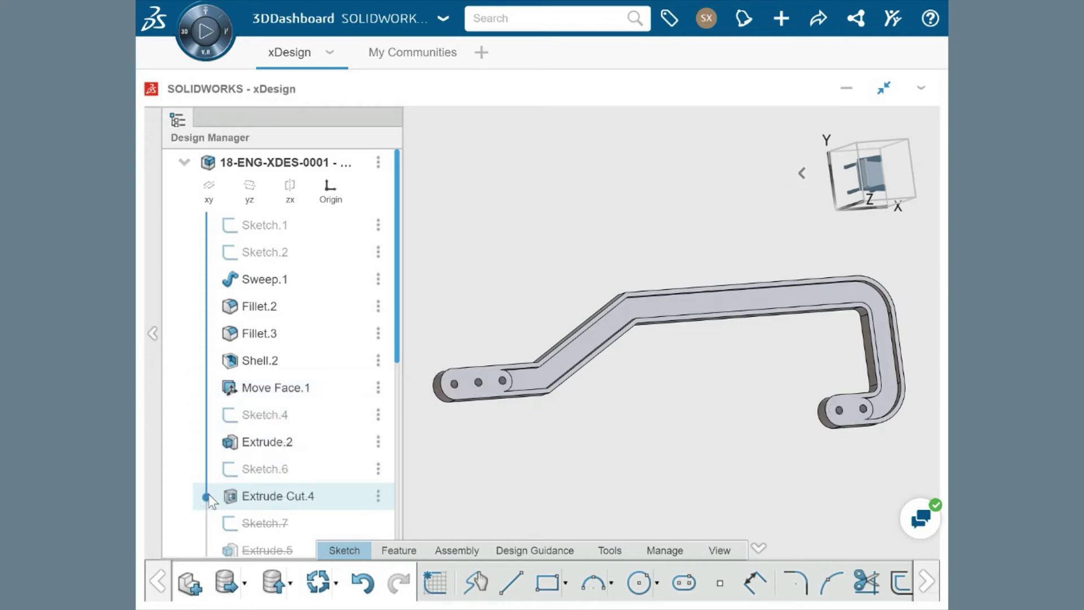
pyautogui.scroll(-3, 209, 500)
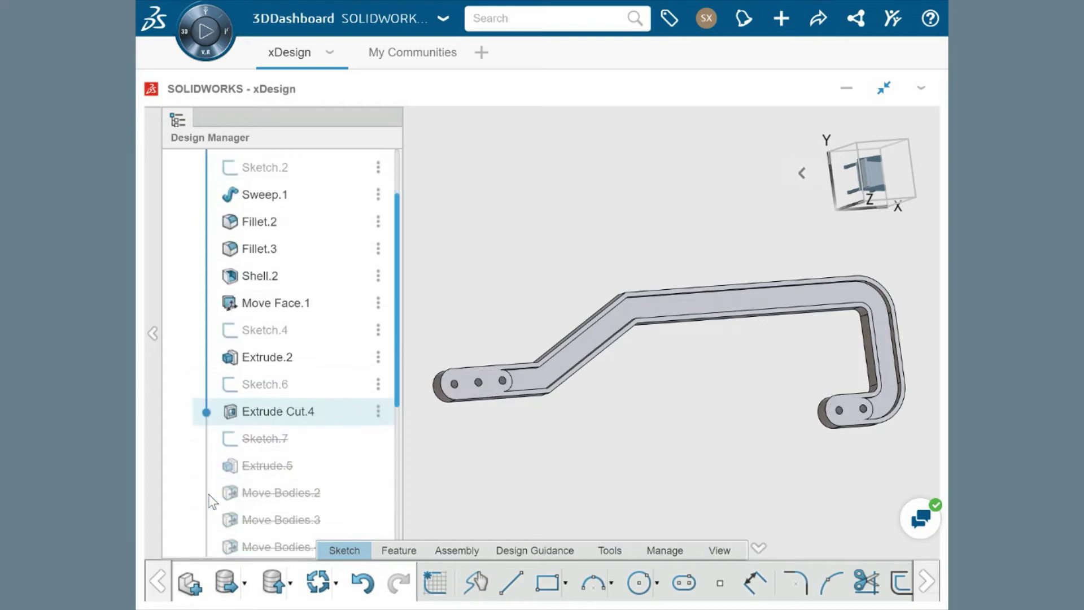
pyautogui.moveTo(208, 331); pyautogui.dragTo(208, 384)
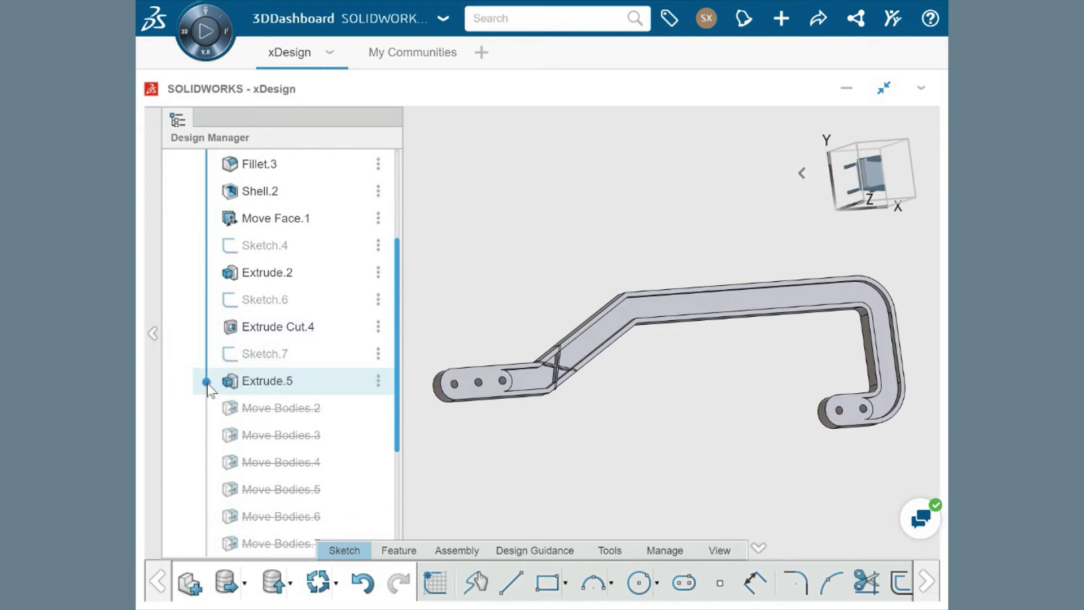
pyautogui.moveTo(208, 384)
pyautogui.mouseDown()
pyautogui.moveTo(217, 449)
pyautogui.moveTo(204, 536)
pyautogui.mouseUp()
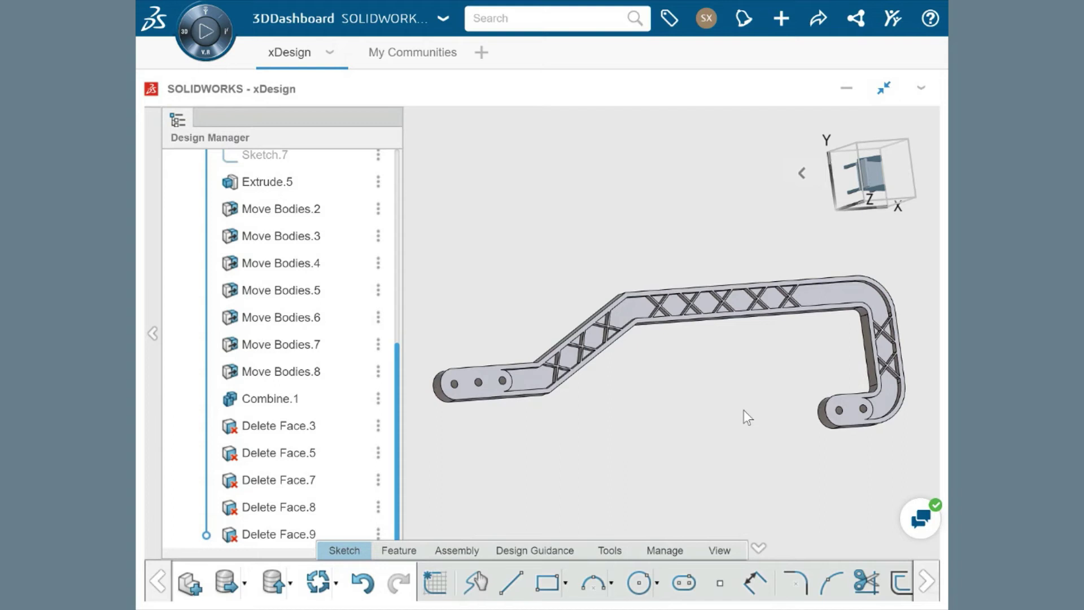
pyautogui.scroll(5, 312, 402)
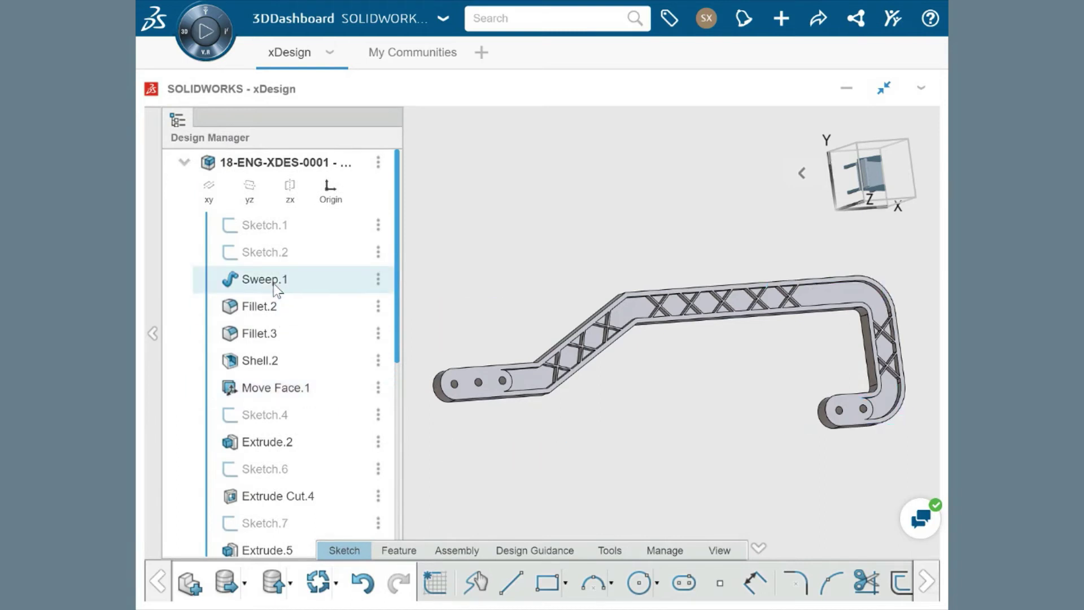
pyautogui.doubleClick(296, 225)
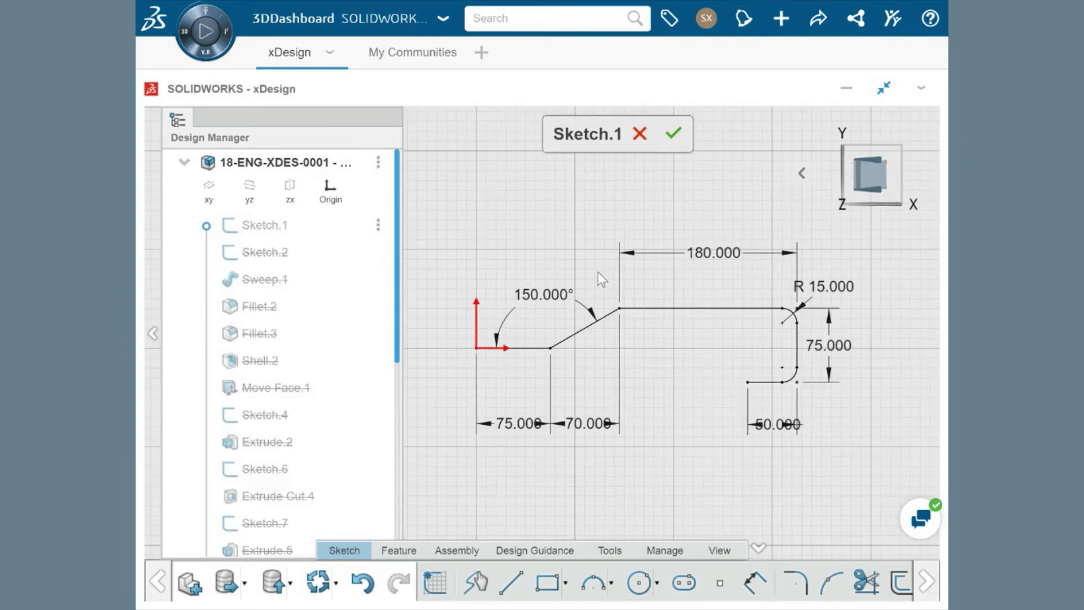
# Zoom in and inspect the 180 mm length, 150° angle, upper R15 arc and lower fillet arc
pyautogui.scroll(2, 598, 272)
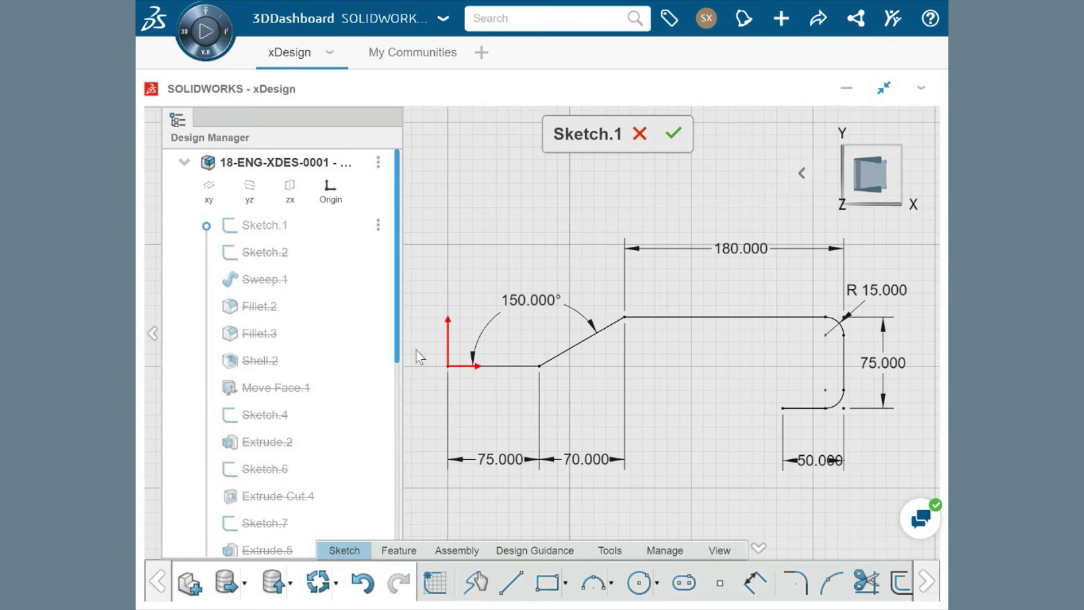
pyautogui.click(732, 249)
pyautogui.click(550, 302)
pyautogui.click(836, 323)
pyautogui.click(837, 404)
# Inspect the lower fillet arc's Tangent relation and its references without changing anything
pyautogui.click(837, 405)
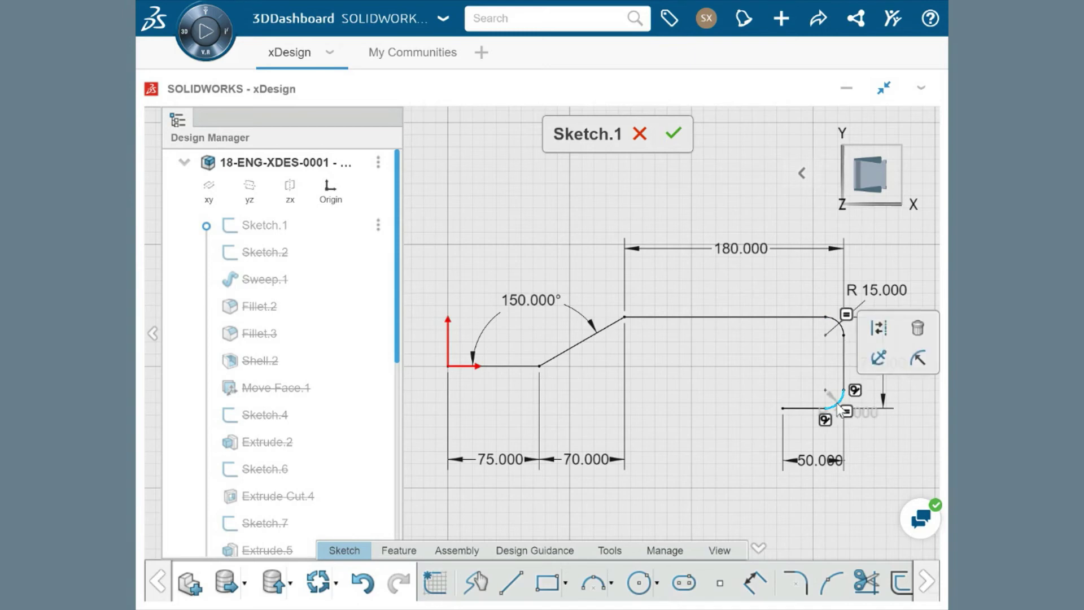
pyautogui.scroll(2, 850, 402)
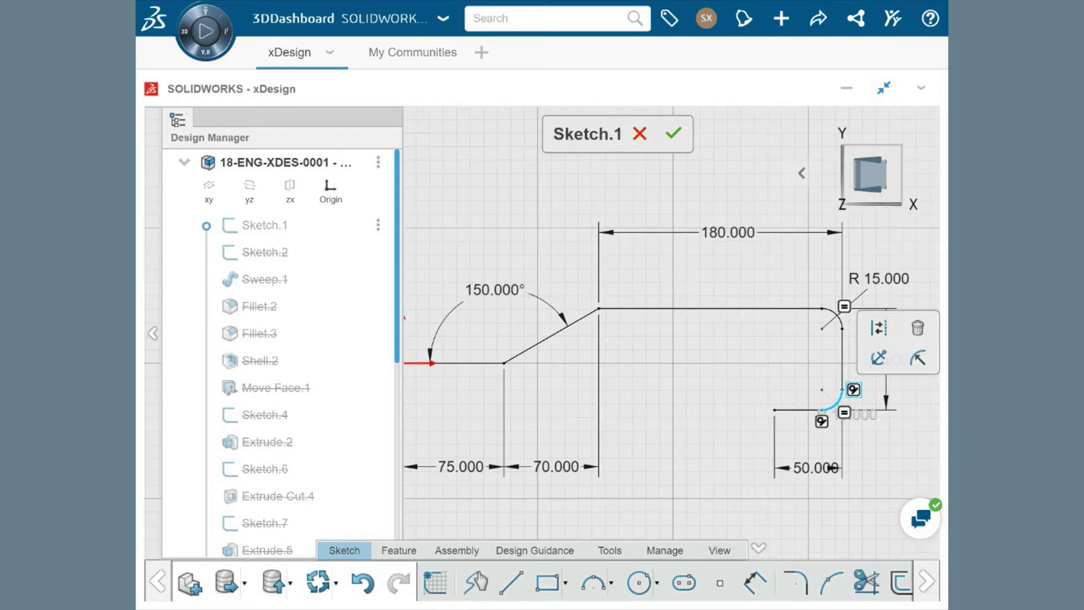
pyautogui.click(818, 424)
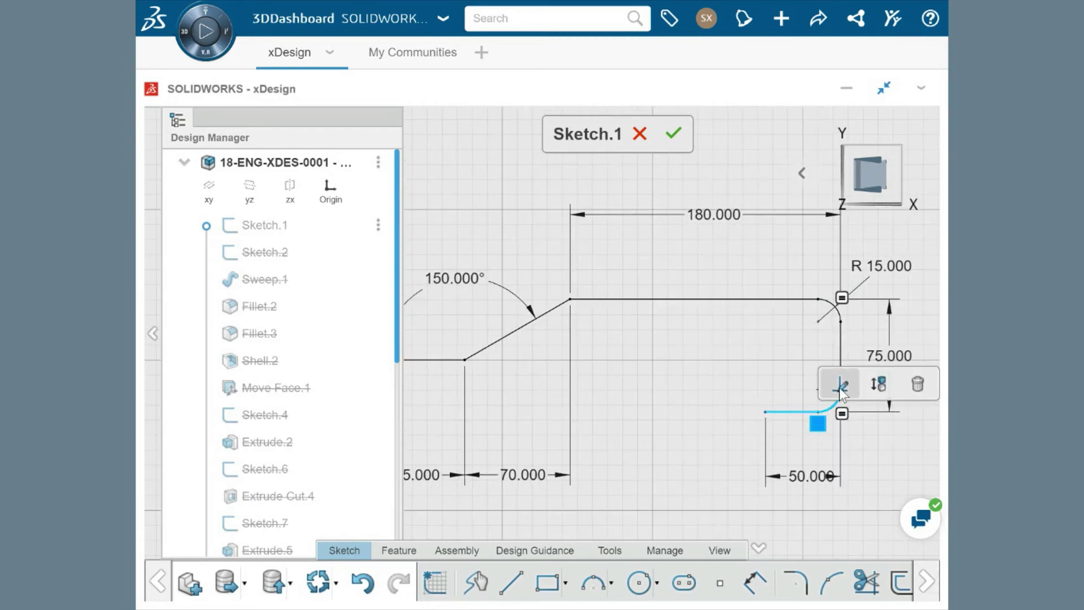
pyautogui.click(840, 386)
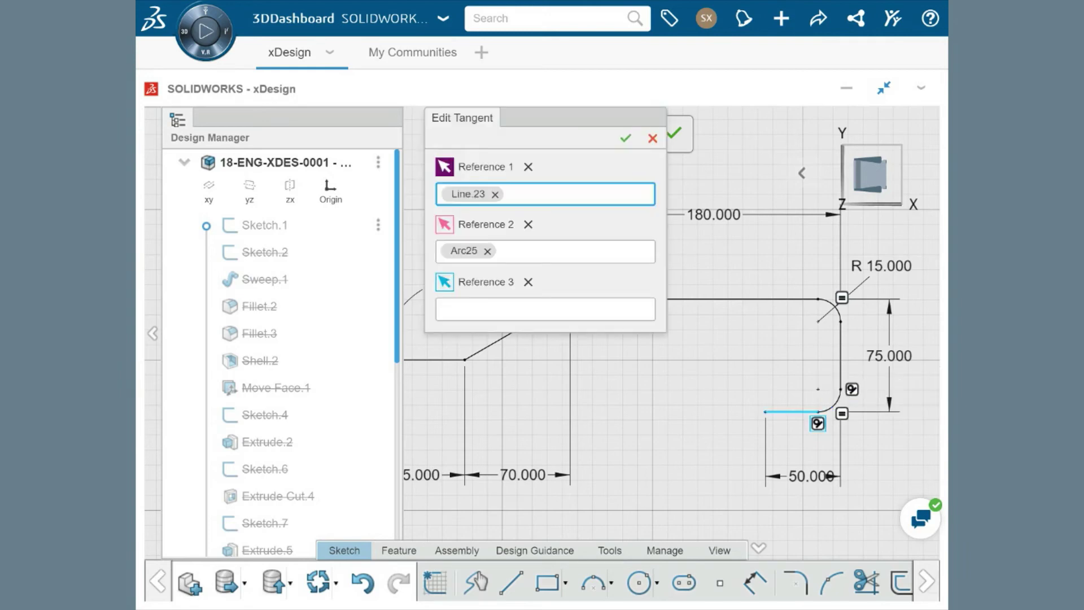
pyautogui.click(652, 139)
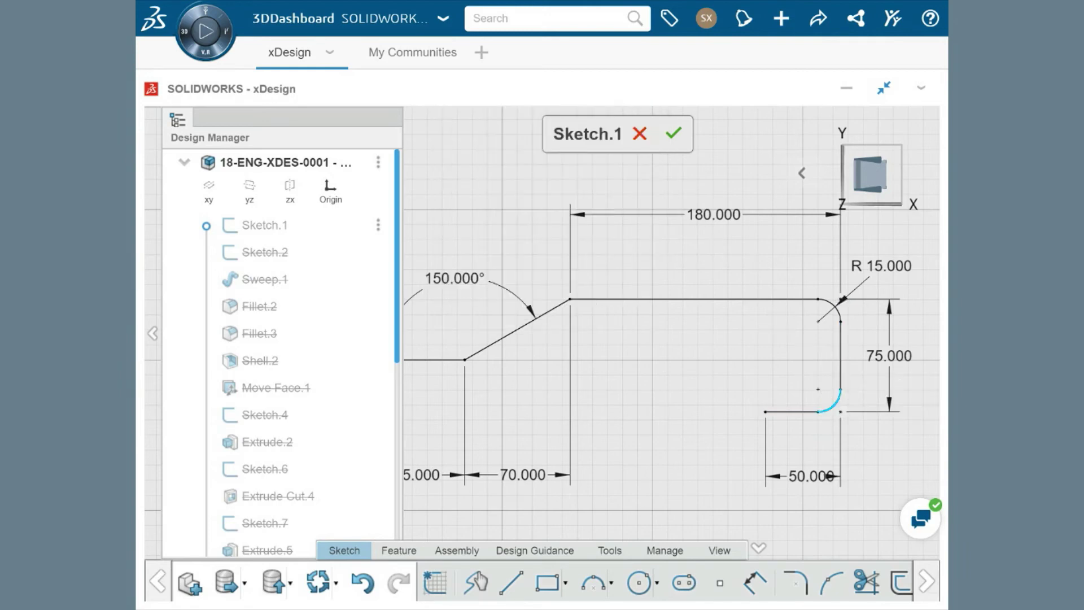
# Delete the hook arc's Tangent relation, undo the deletion, and exit Sketch.1
pyautogui.click(833, 403)
pyautogui.click(818, 423)
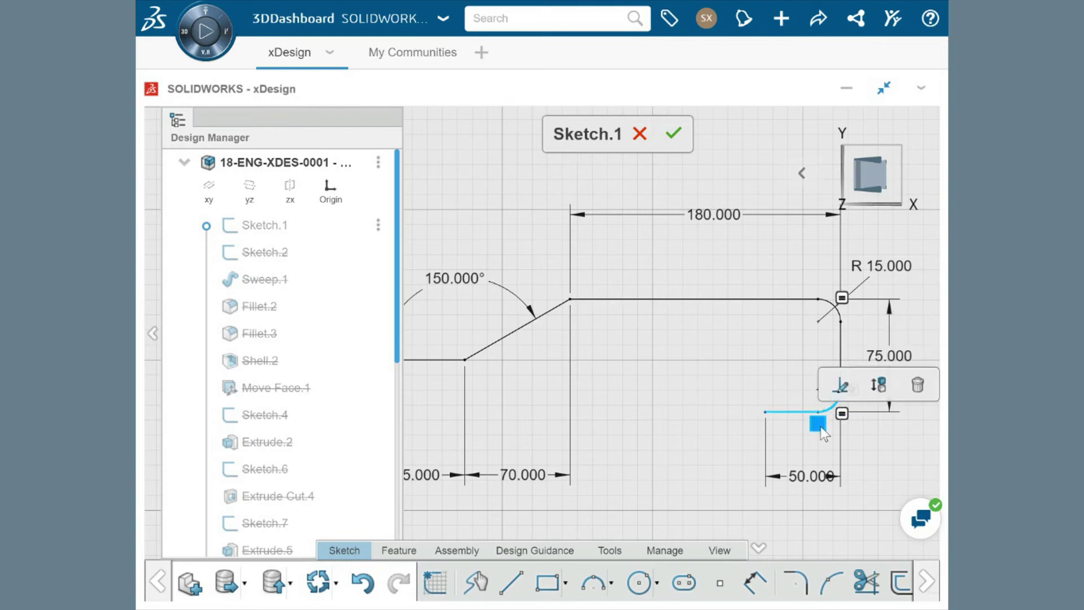
pyautogui.click(917, 389)
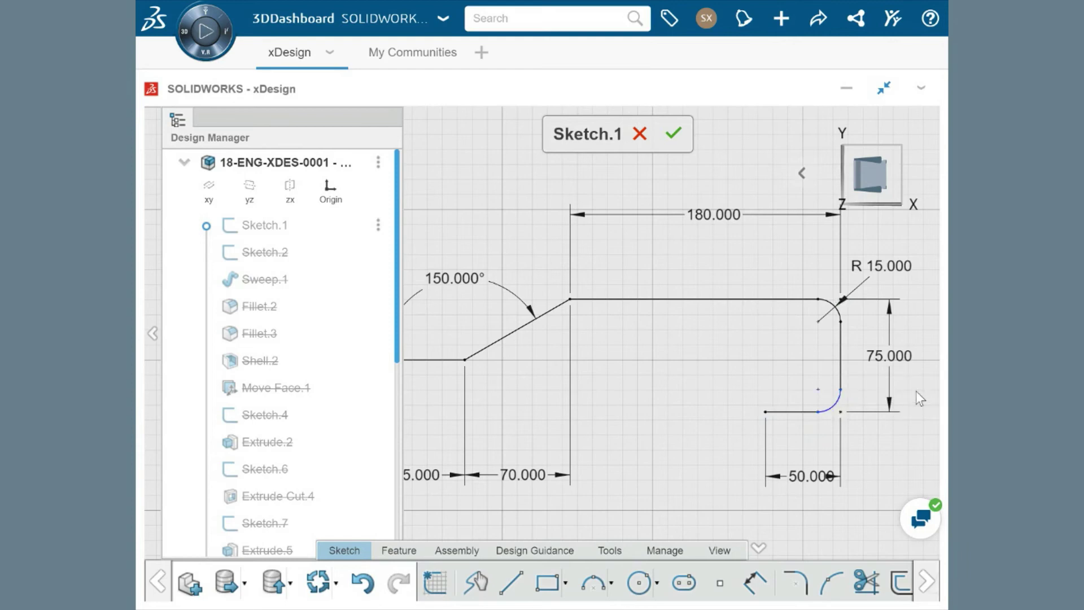
pyautogui.click(363, 585)
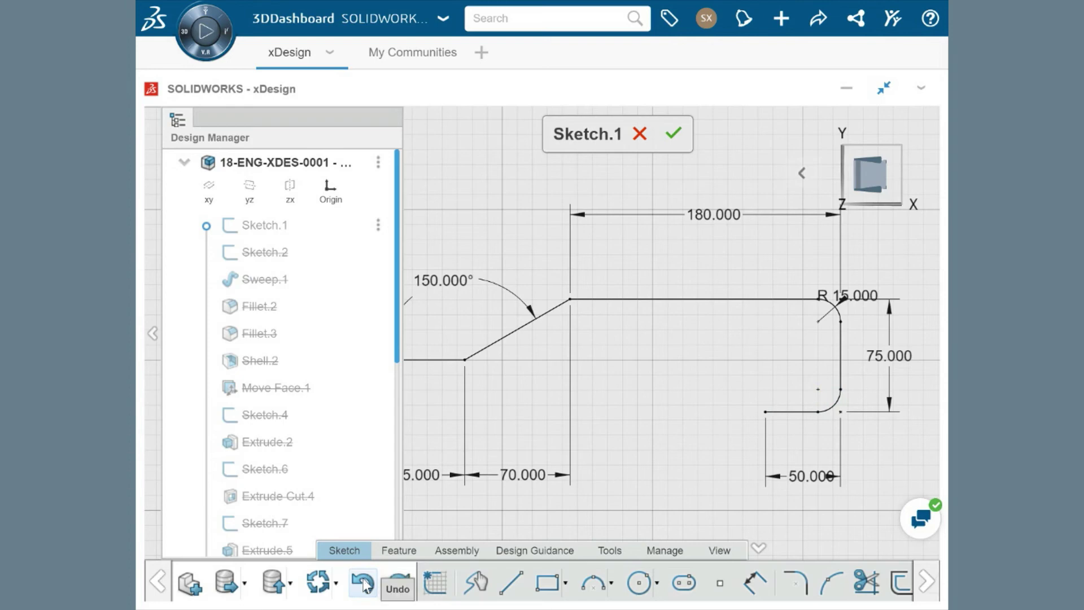
pyautogui.click(673, 135)
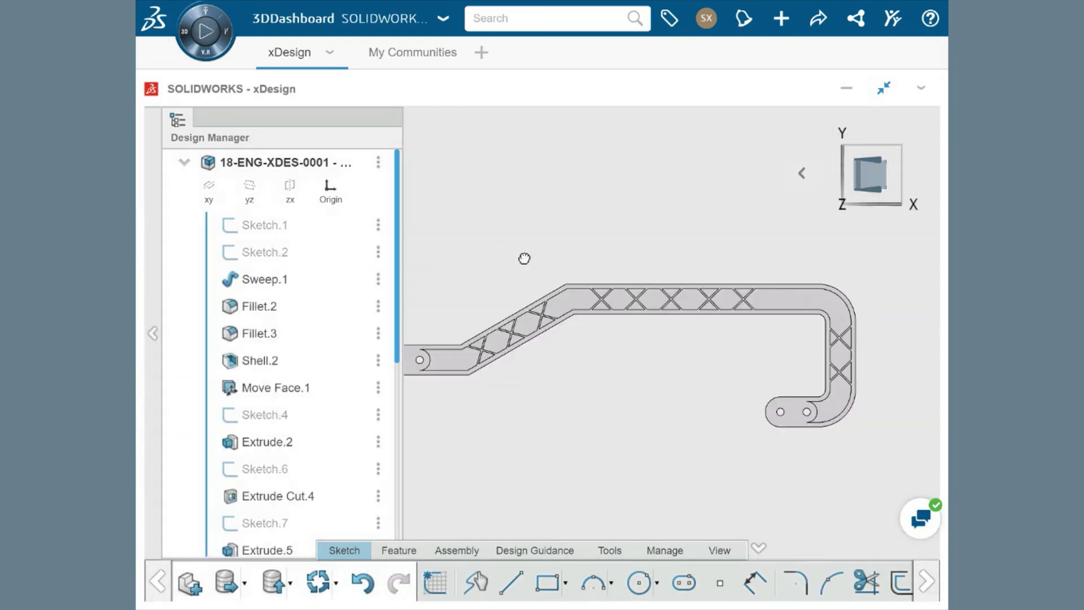
pyautogui.moveTo(511, 260); pyautogui.dragTo(576, 262, button='middle')
pyautogui.moveTo(564, 214); pyautogui.dragTo(613, 147, button='middle')
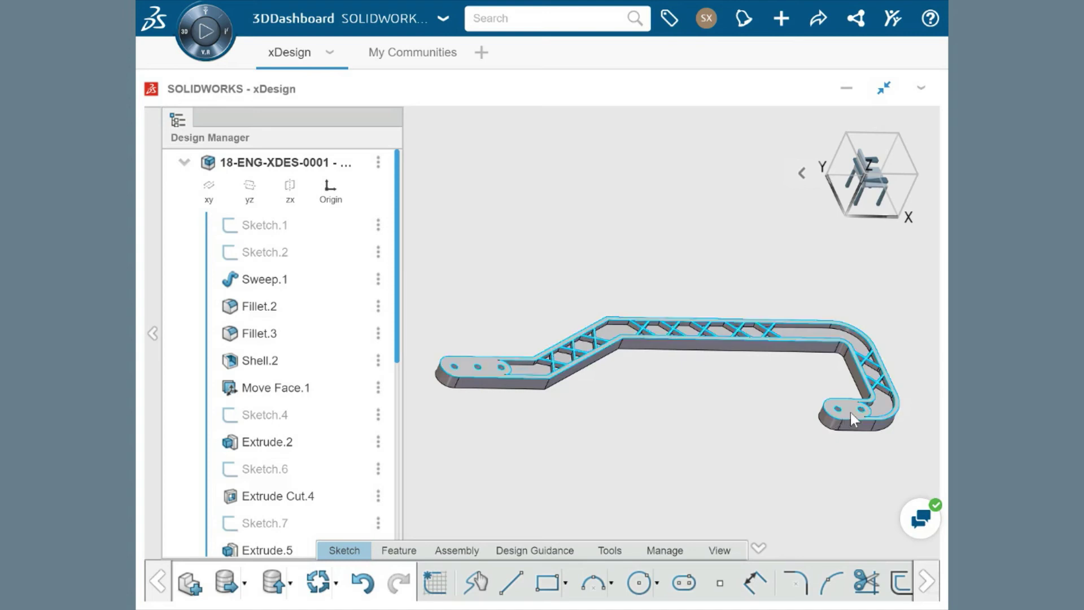
pyautogui.doubleClick(274, 418)
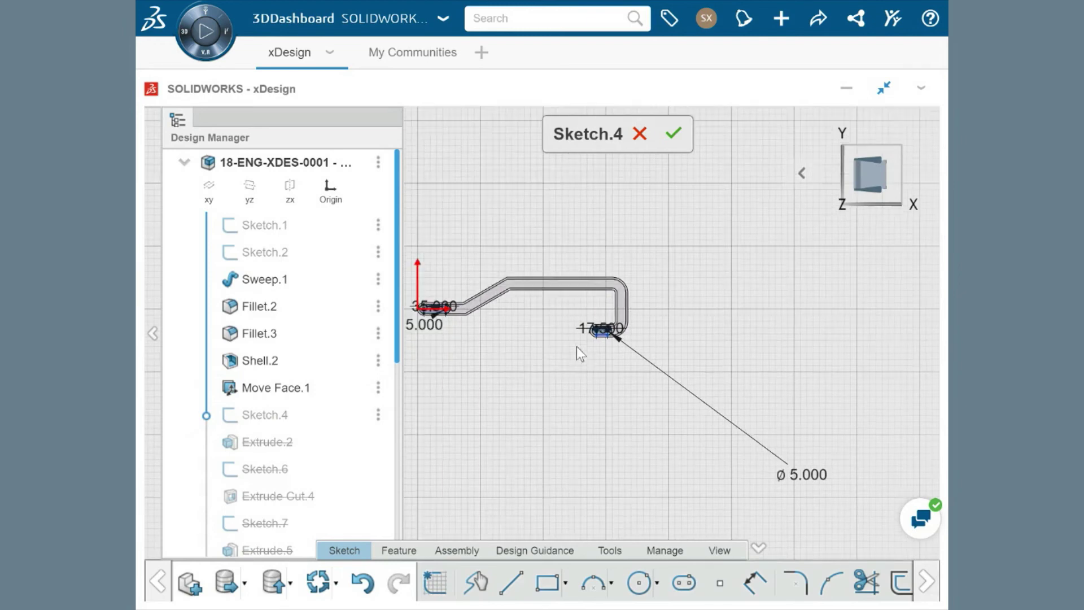
pyautogui.scroll(6, 566, 313)
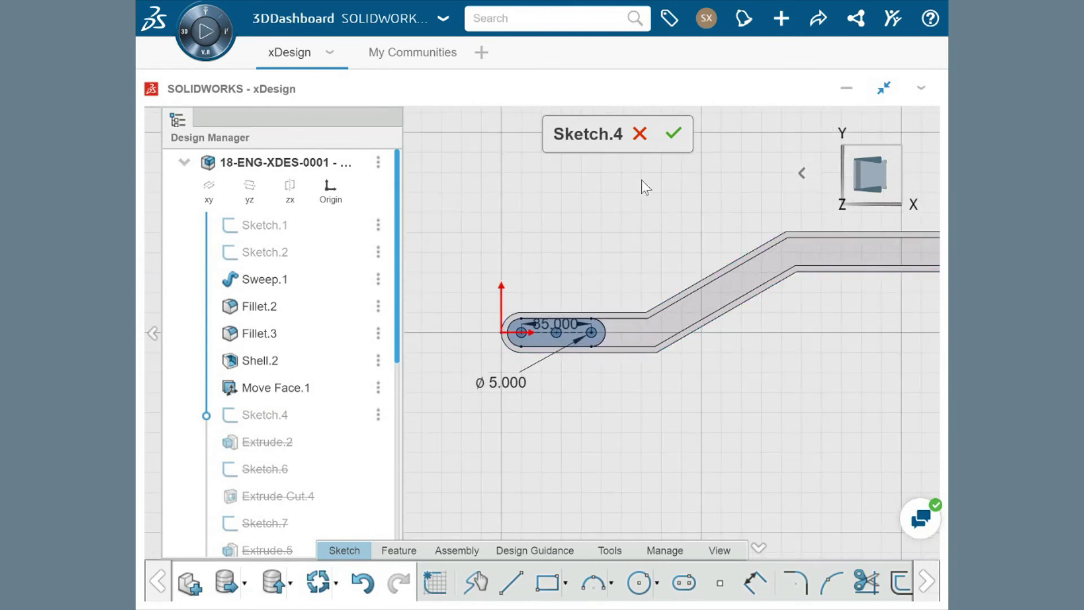
pyautogui.click(673, 133)
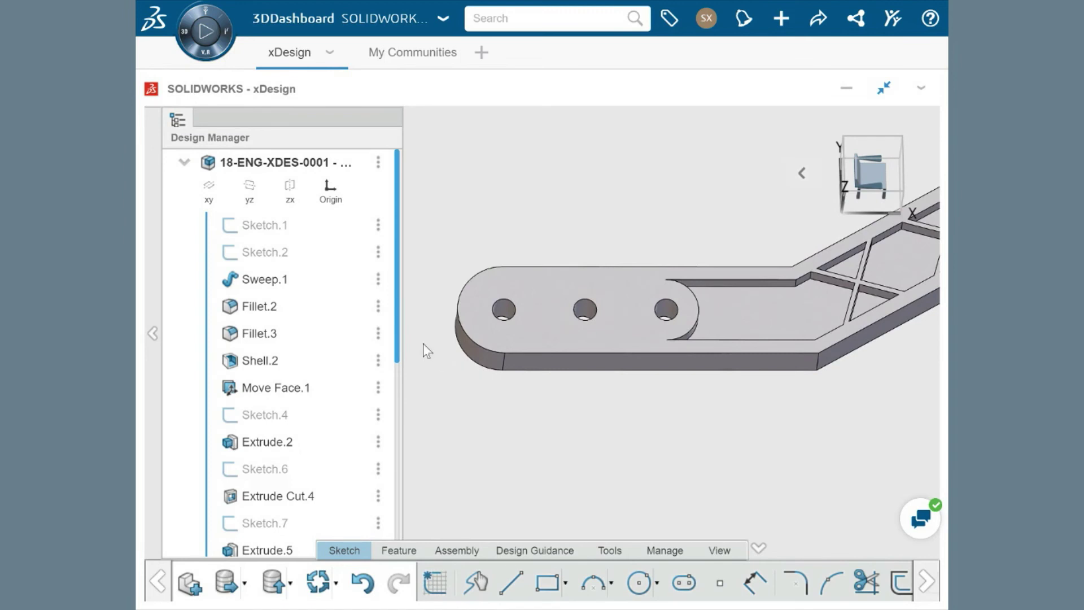
# Roll the history back to Extrude.2, forward to Extrude Cut.4, and orbit toward a frontal view
pyautogui.scroll(-5, 362, 327)
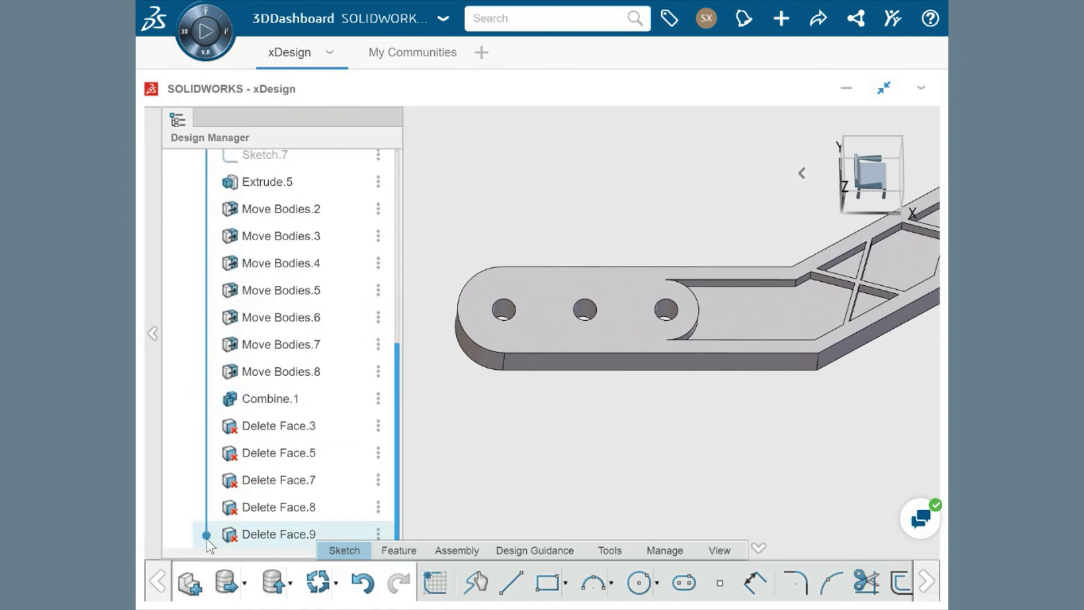
pyautogui.moveTo(206, 535)
pyautogui.mouseDown()
pyautogui.moveTo(204, 416)
pyautogui.moveTo(207, 444)
pyautogui.mouseUp()
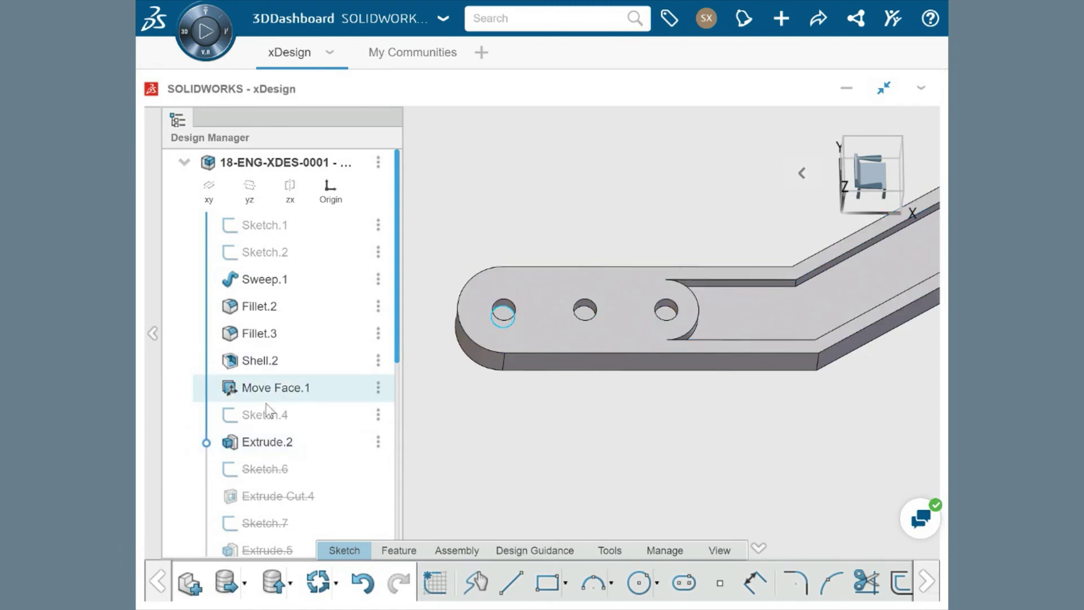
pyautogui.moveTo(207, 441); pyautogui.dragTo(208, 501)
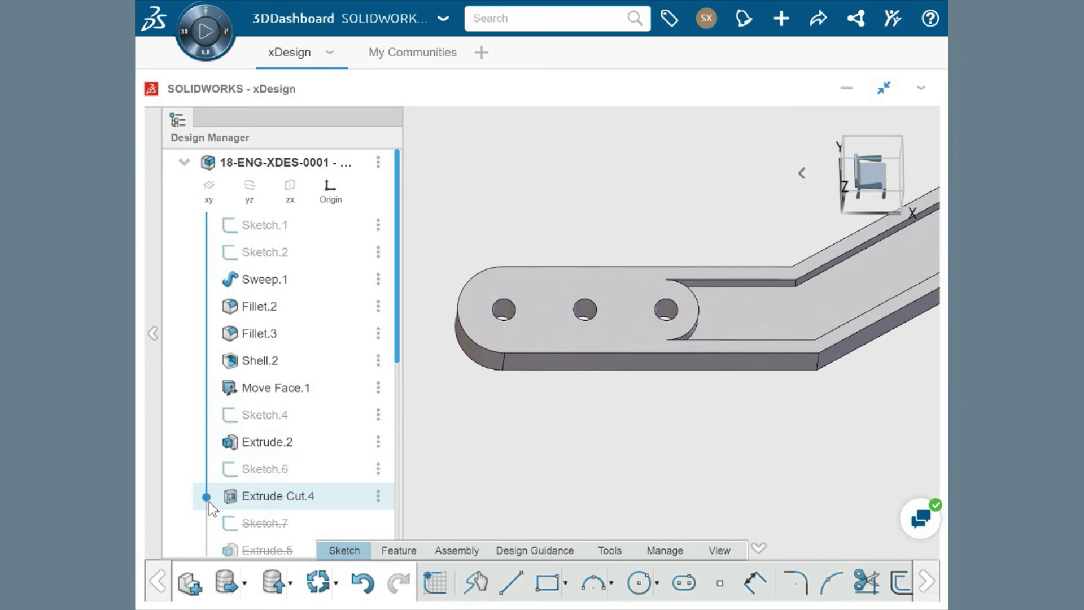
pyautogui.moveTo(560, 405)
pyautogui.mouseDown(button='middle')
pyautogui.moveTo(565, 452)
pyautogui.moveTo(584, 431)
pyautogui.moveTo(549, 428)
pyautogui.moveTo(542, 415)
pyautogui.moveTo(562, 416)
pyautogui.mouseUp(button='middle')
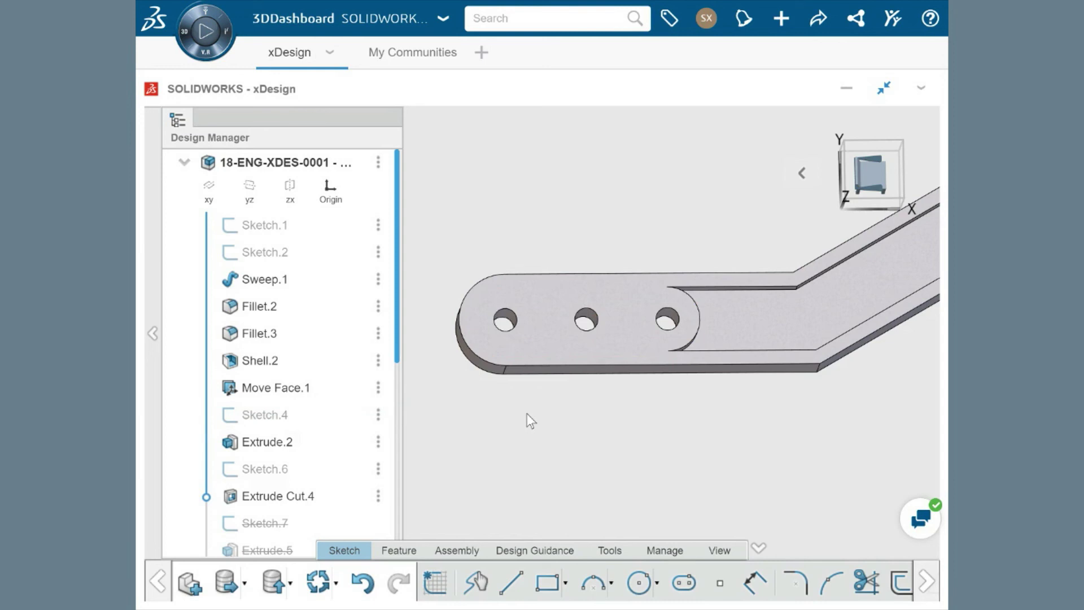
pyautogui.scroll(-5, 526, 412)
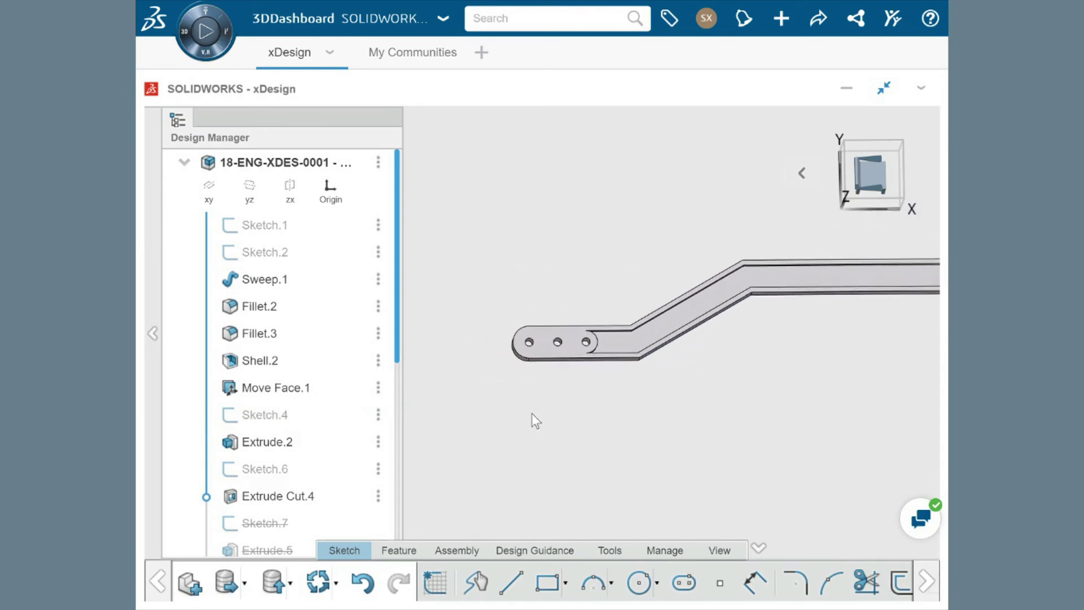
# Fit the bracket in view and roll the history back to Fillet.3, the unshelled solid sweep
pyautogui.scroll(-2, 708, 395)
pyautogui.moveTo(708, 395); pyautogui.dragTo(653, 416, button='middle')
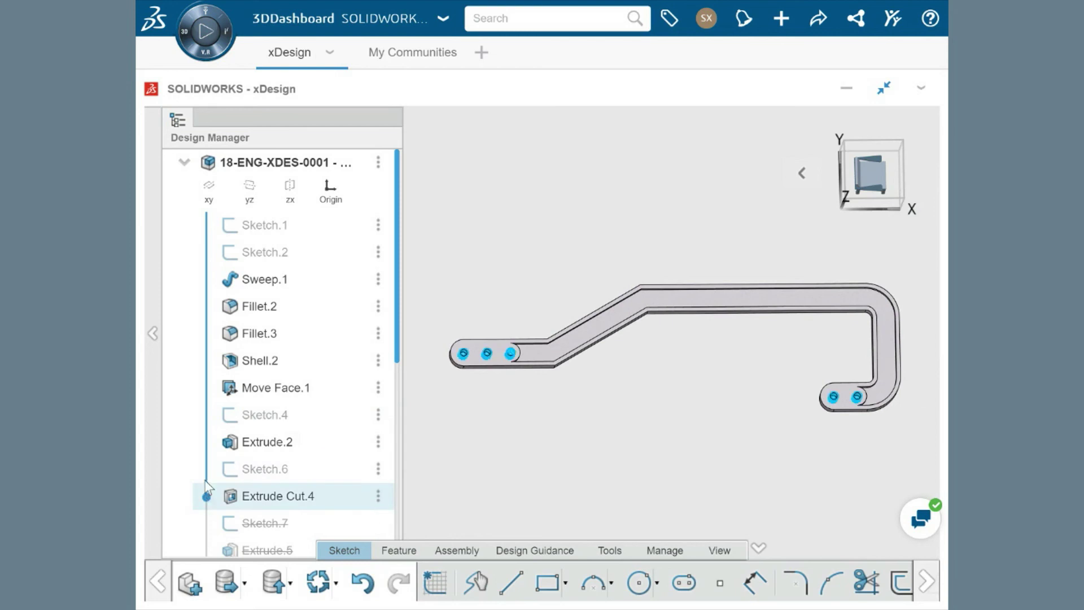
pyautogui.moveTo(206, 494)
pyautogui.mouseDown()
pyautogui.moveTo(206, 279)
pyautogui.moveTo(211, 335)
pyautogui.mouseUp()
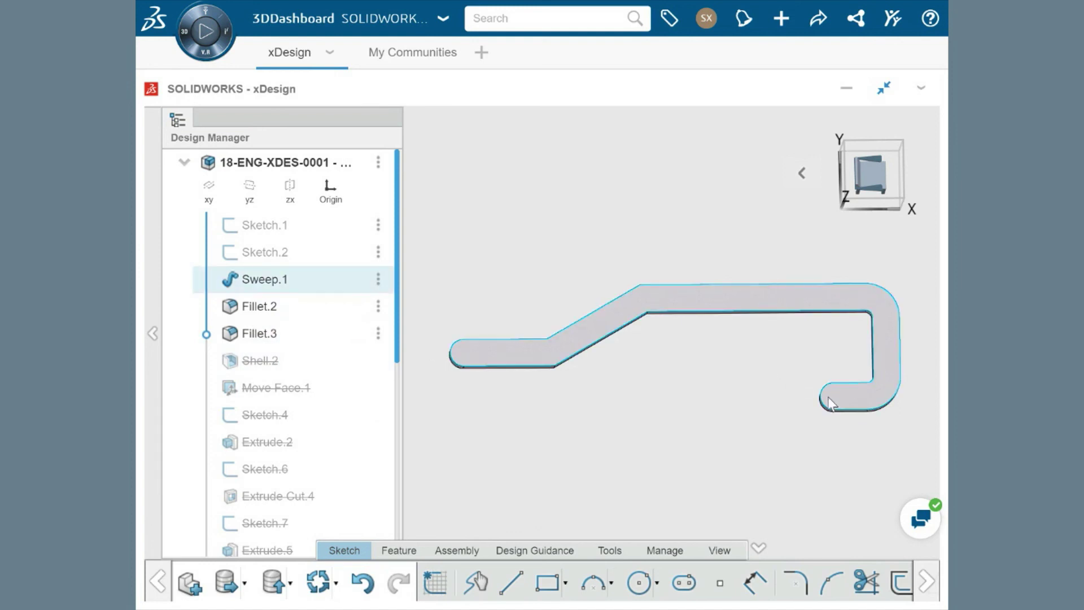
# Roll forward to Shell.2, then to Delete Face.9, restoring the lattice ribs and holed pads
pyautogui.moveTo(207, 342); pyautogui.dragTo(209, 358)
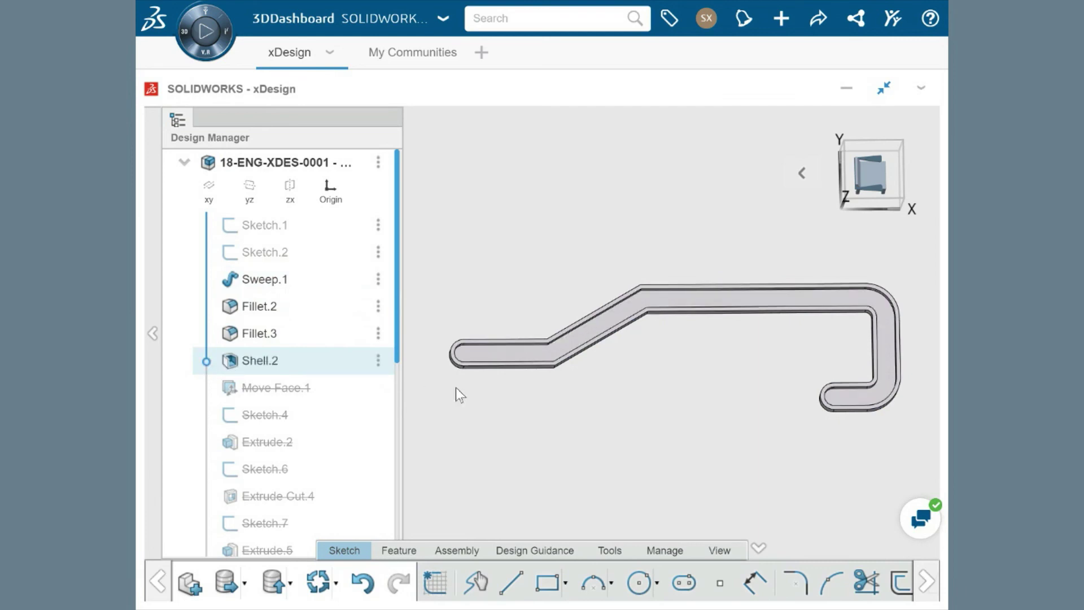
pyautogui.moveTo(632, 409); pyautogui.dragTo(646, 380, button='middle')
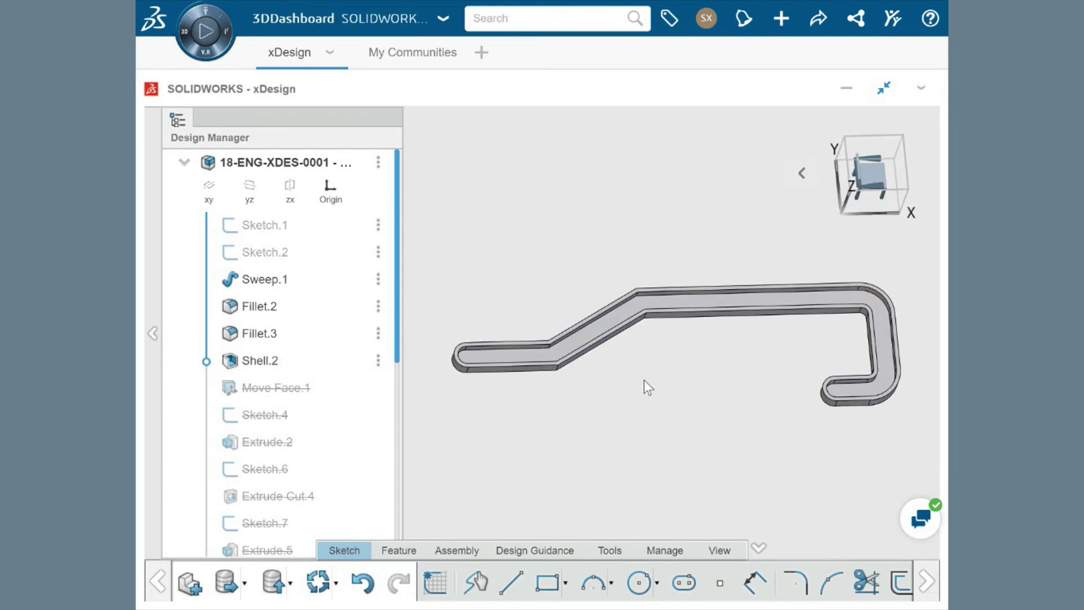
pyautogui.moveTo(208, 361)
pyautogui.mouseDown()
pyautogui.moveTo(232, 419)
pyautogui.moveTo(204, 530)
pyautogui.mouseUp()
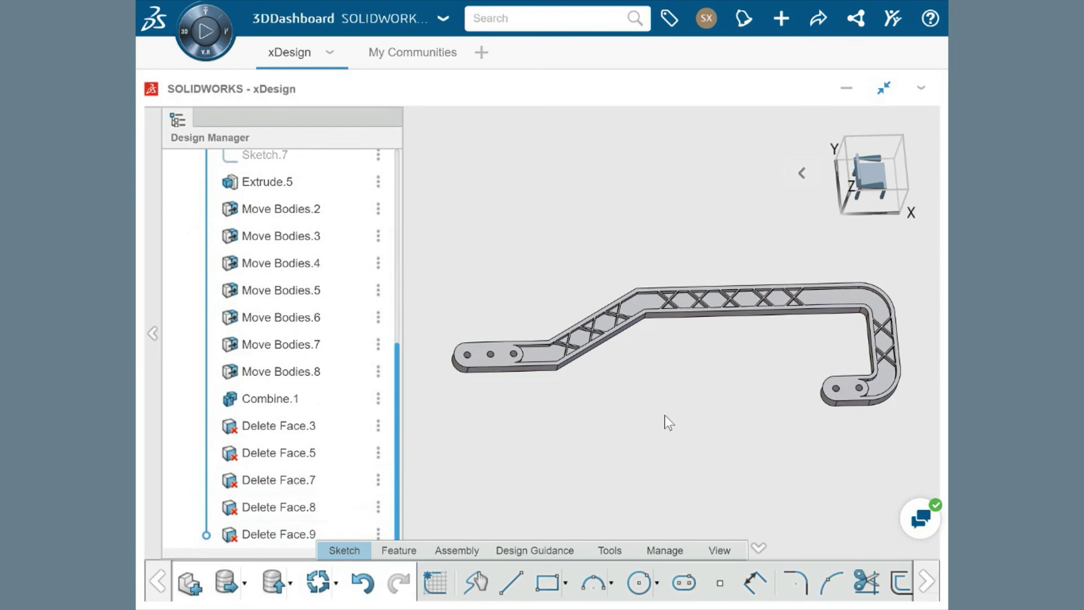
pyautogui.moveTo(675, 413); pyautogui.dragTo(619, 187, button='middle')
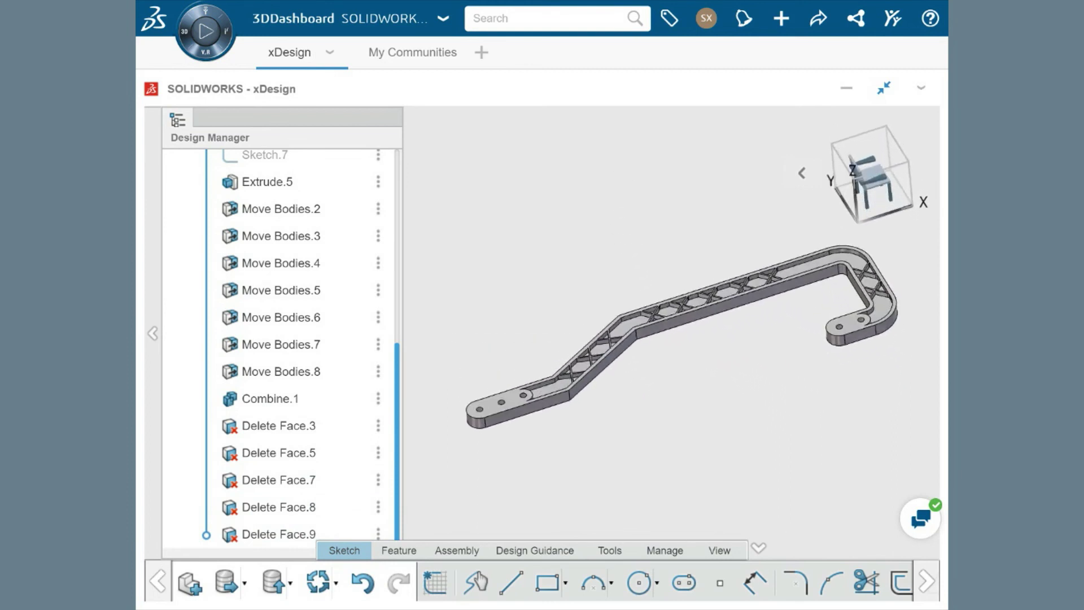
pyautogui.keyDown('ctrl'); pyautogui.moveTo(731, 375); pyautogui.dragTo(701, 400, button='middle'); pyautogui.keyUp('ctrl')
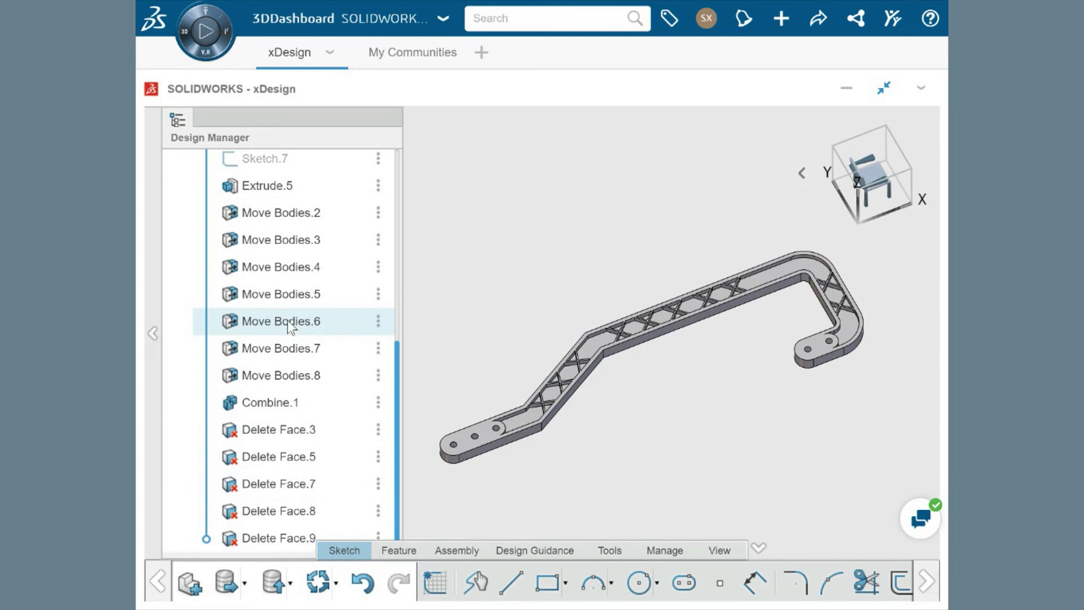
pyautogui.scroll(5, 289, 322)
pyautogui.scroll(1, 289, 328)
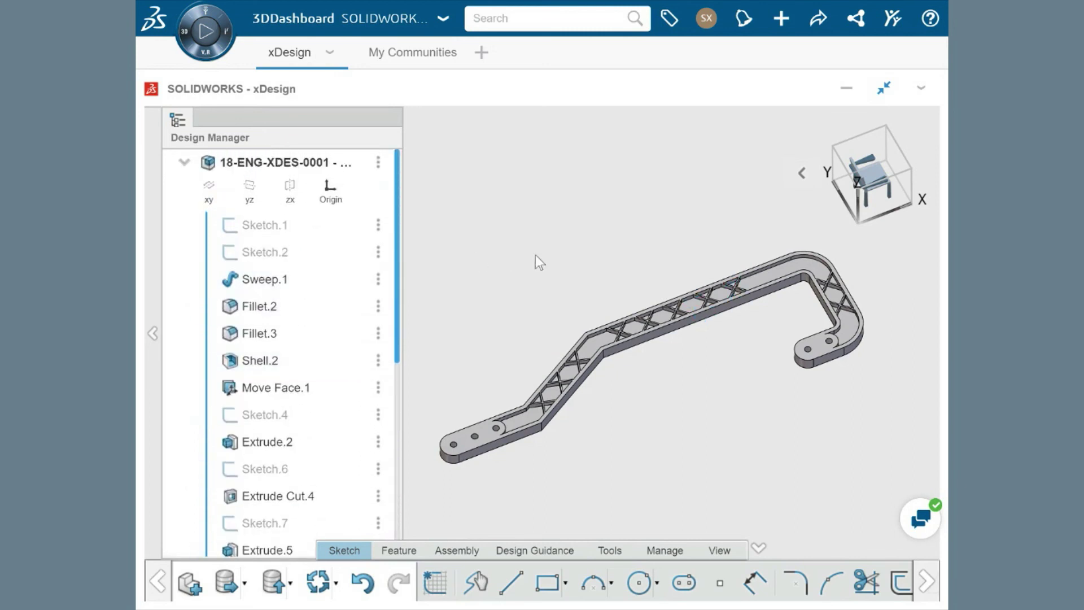